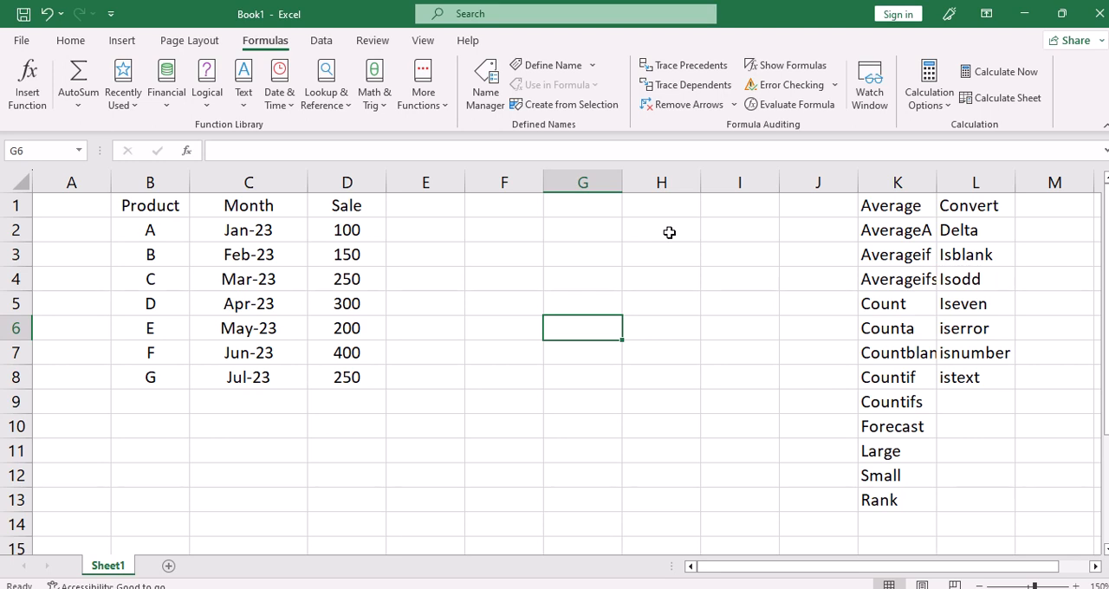
Enter the headings "Number" in cell F1 and "Rank" in cell G1.
{"action": "left_click", "coordinate": [493, 203]}
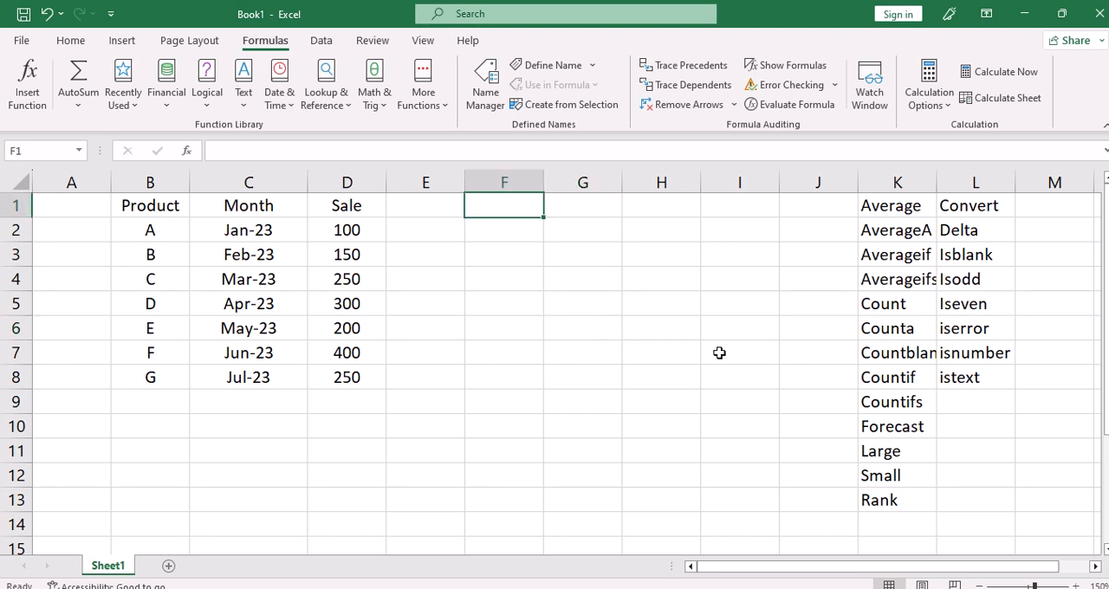
{"action": "type", "text": "Number"}
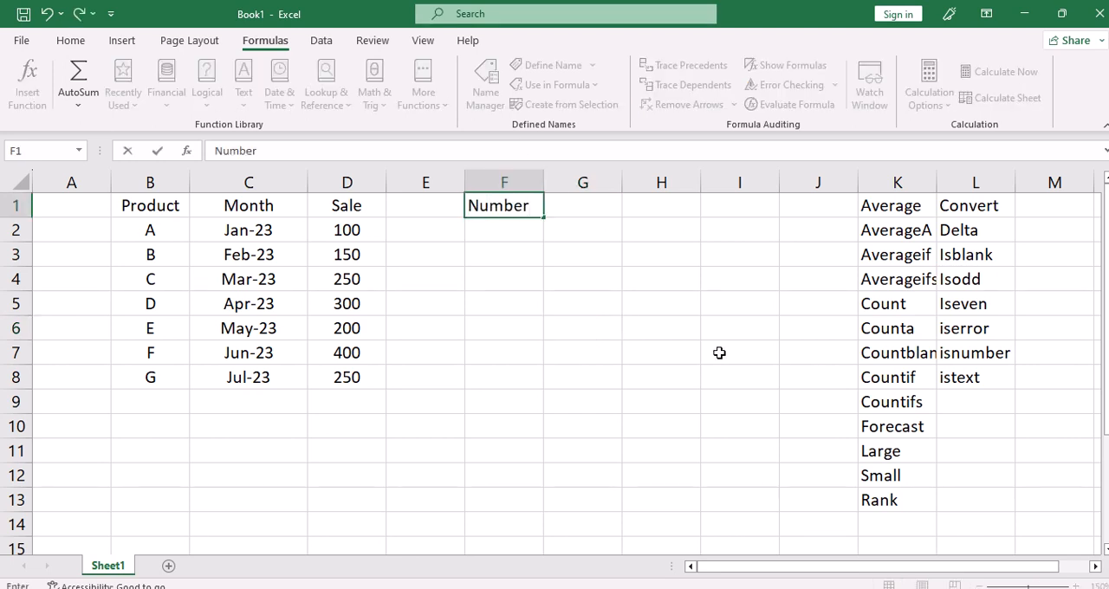
{"action": "key", "text": "Return"}
{"action": "key", "text": "Up"}
{"action": "key", "text": "Right"}
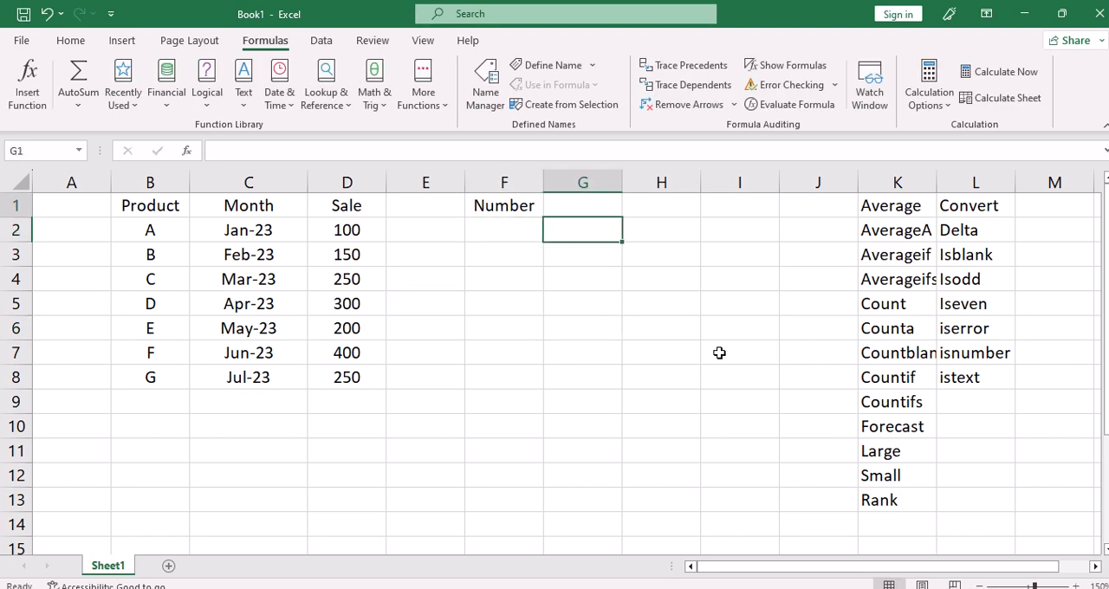
{"action": "type", "text": "Rank"}
{"action": "key", "text": "Return"}
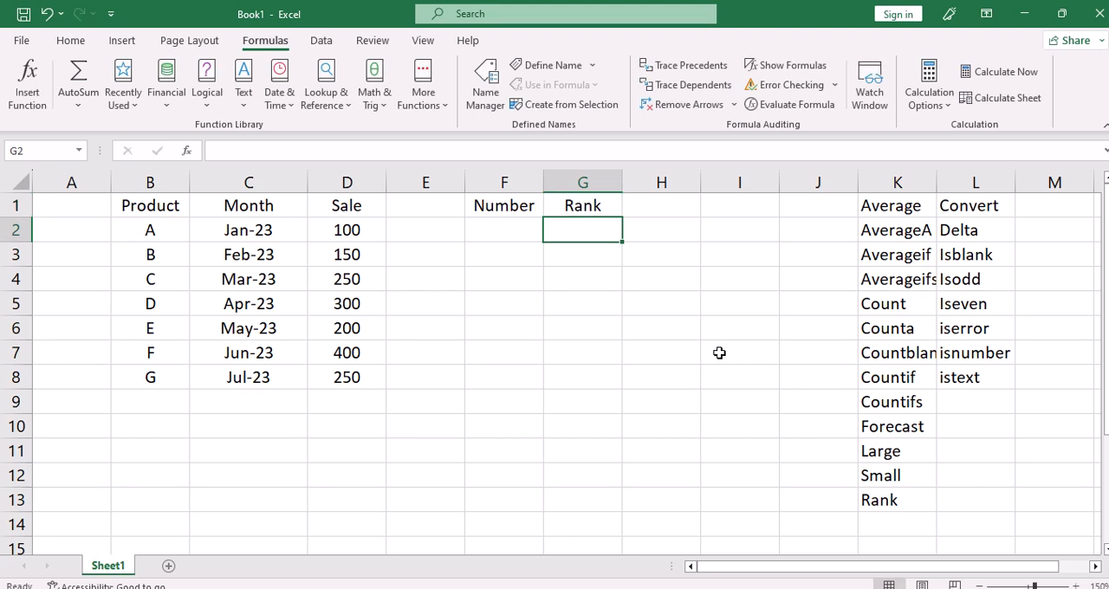
Enter a RANK formula in G2 that ranks F2 within the sales D2:D8 in descending order (0).
{"action": "type", "text": "=r"}
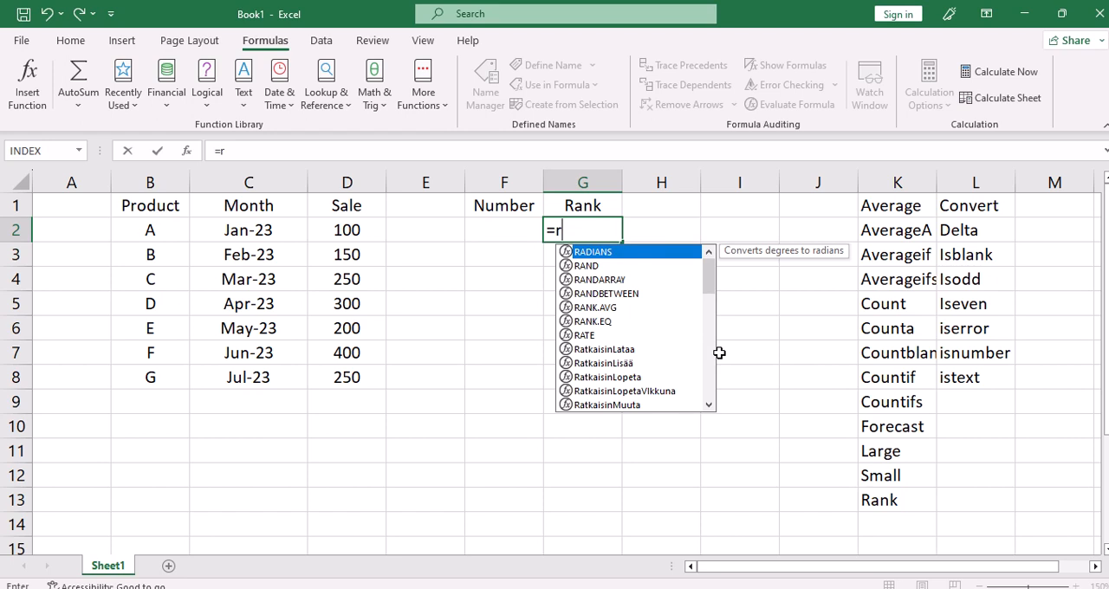
{"action": "type", "text": "ank("}
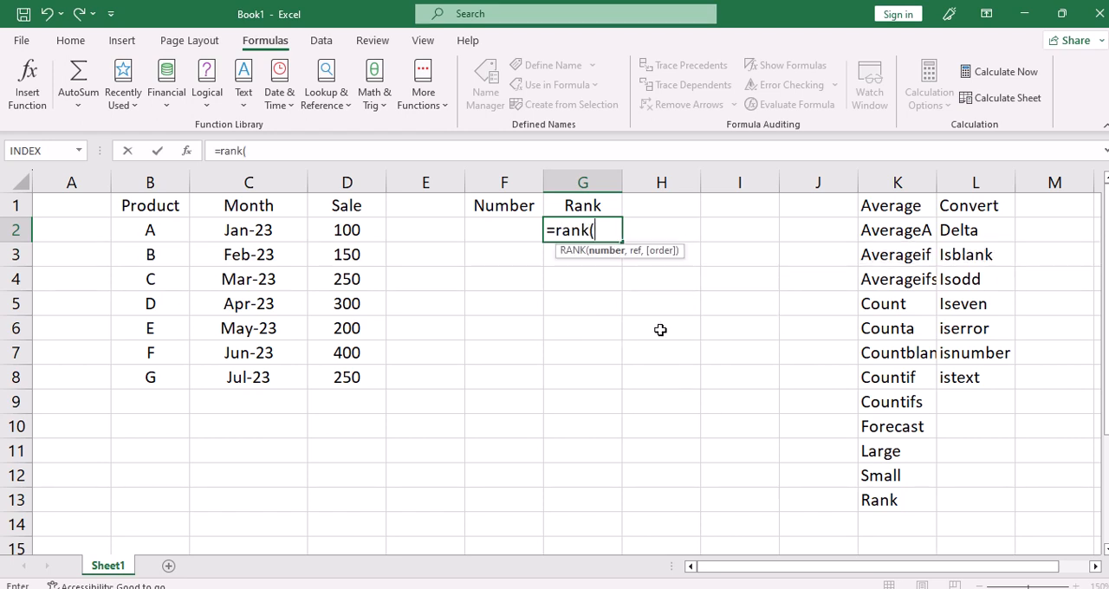
{"action": "left_click", "coordinate": [506, 236]}
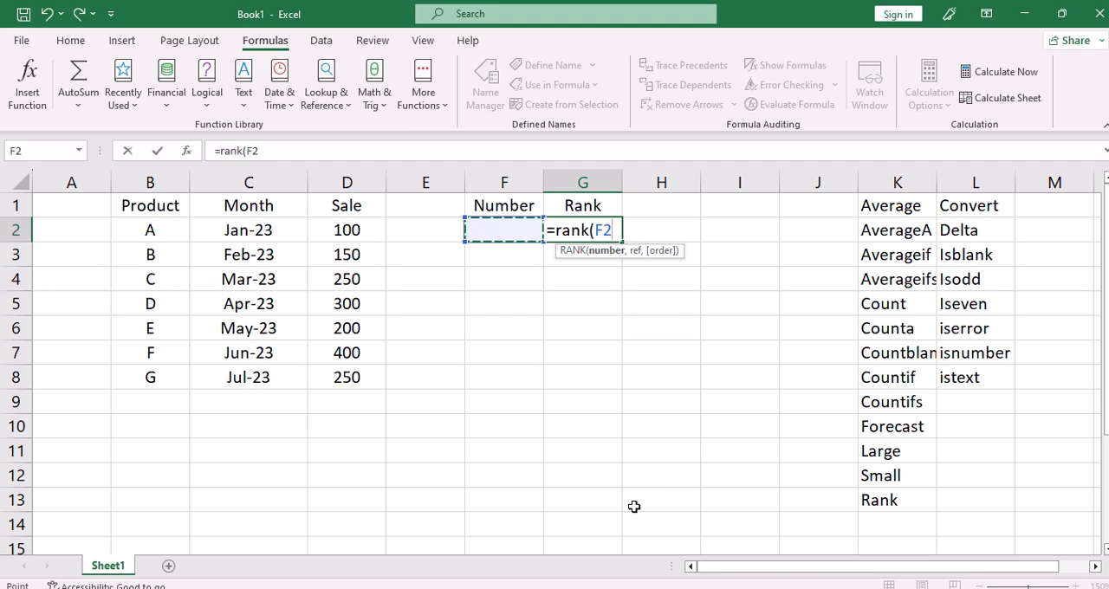
{"action": "type", "text": ","}
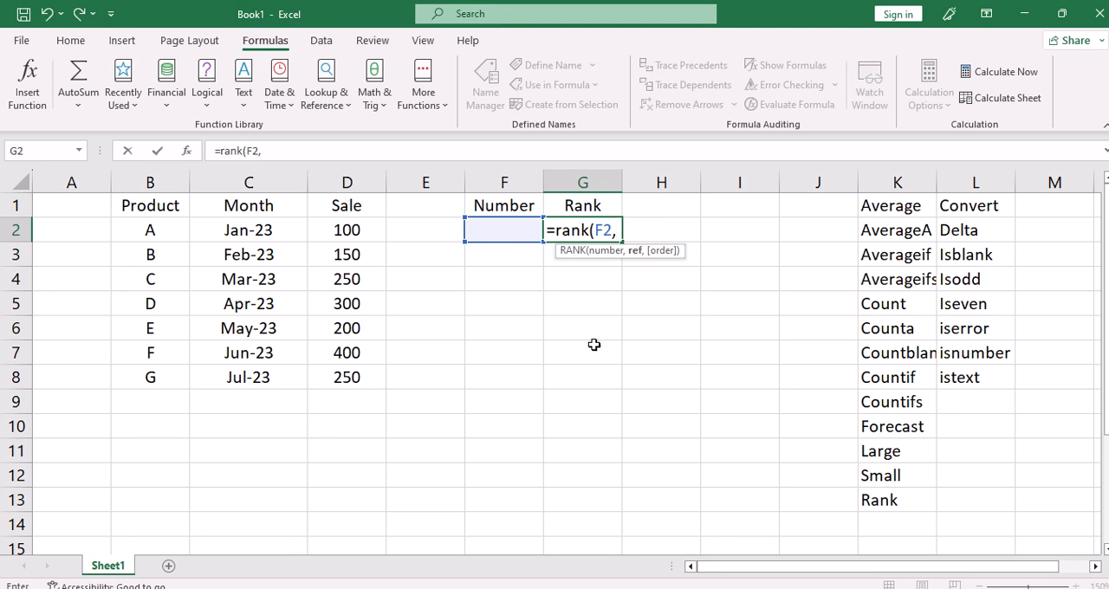
{"action": "left_click_drag", "start_coordinate": [340, 223], "coordinate": [351, 376]}
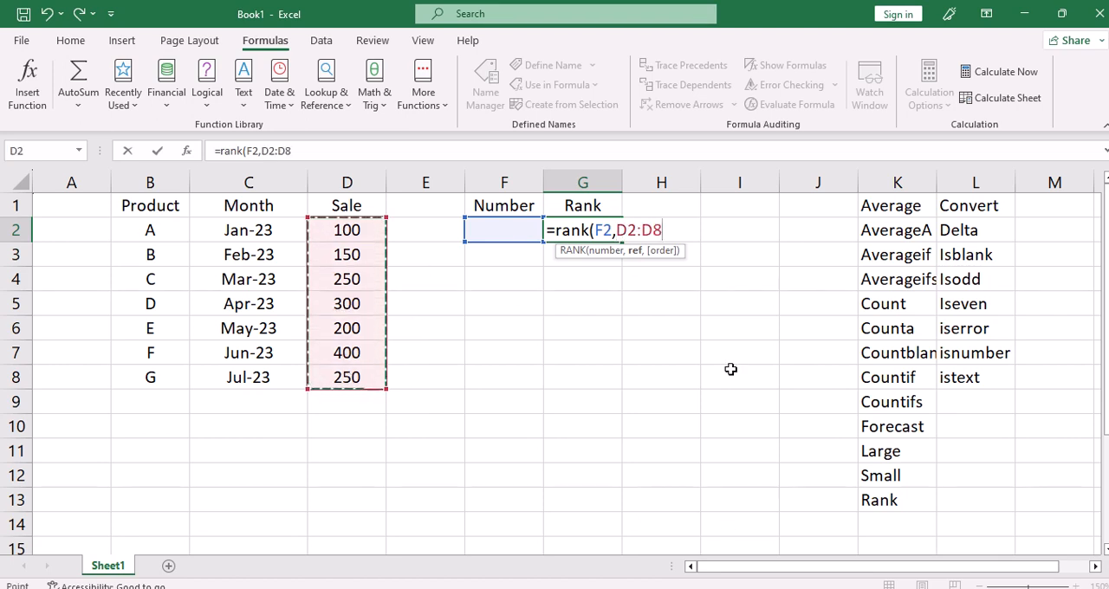
{"action": "type", "text": ","}
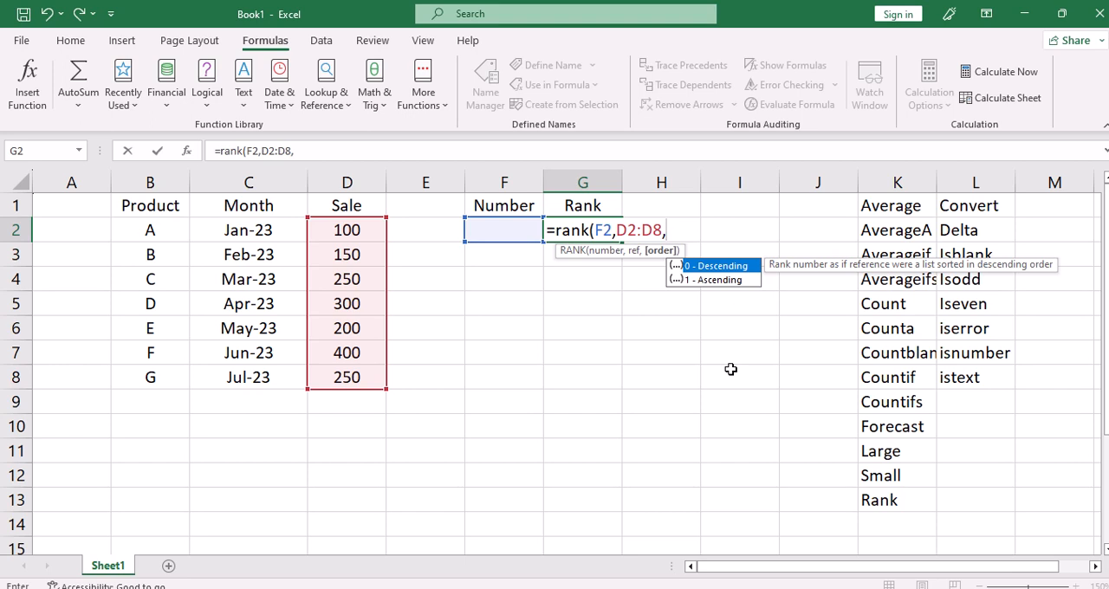
{"action": "type", "text": "0)"}
{"action": "key", "text": "Return"}
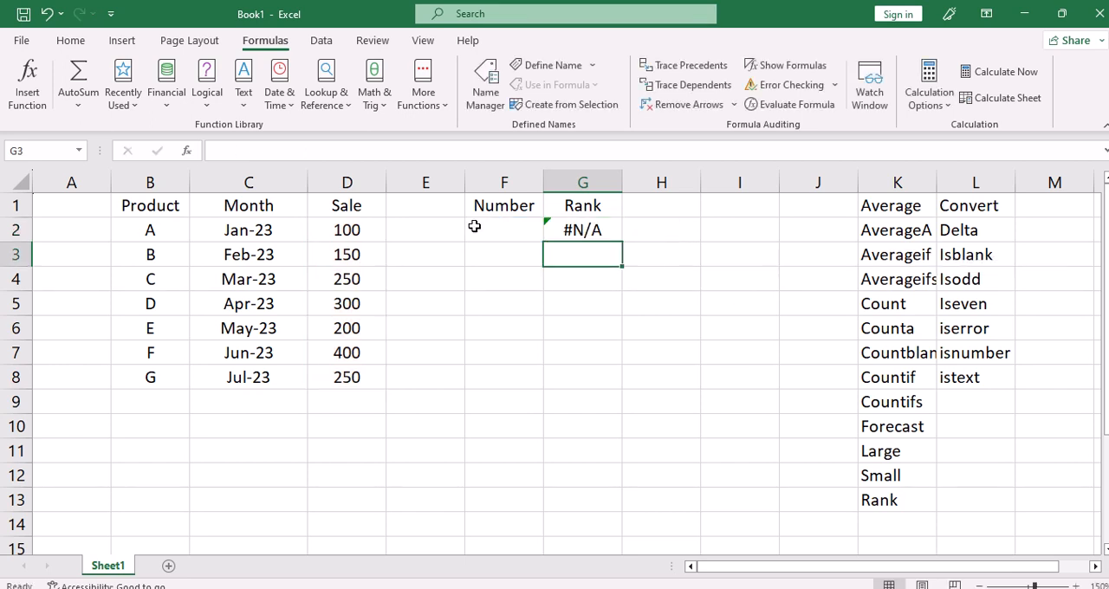
Test the rank formula by entering 100 in cell F2 and replacing it with 400.
{"action": "left_click", "coordinate": [472, 227]}
{"action": "type", "text": "100"}
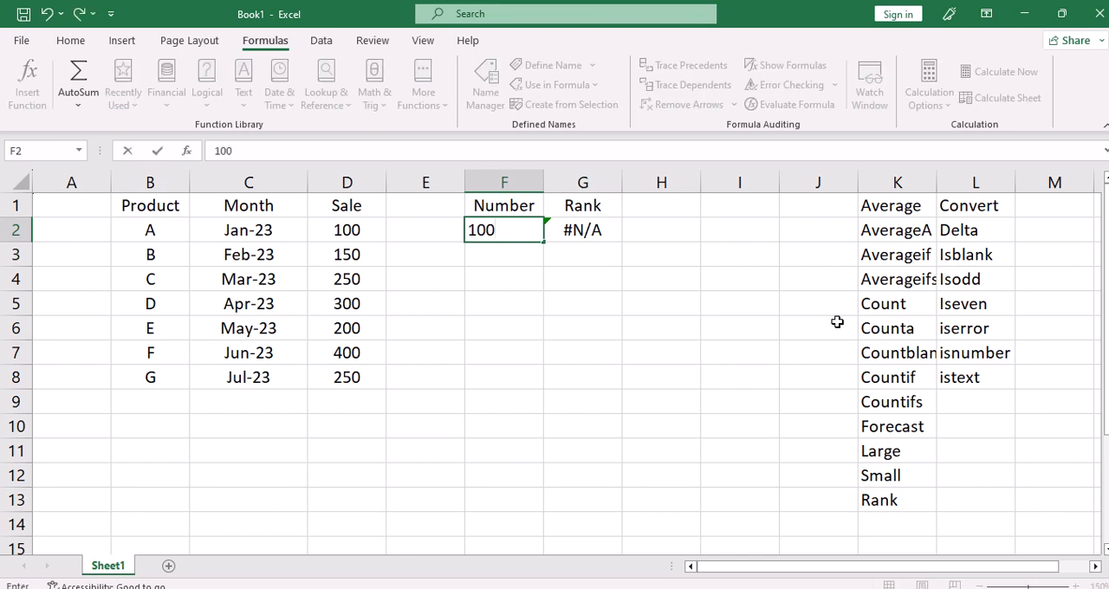
{"action": "key", "text": "Return"}
{"action": "key", "text": "Up"}
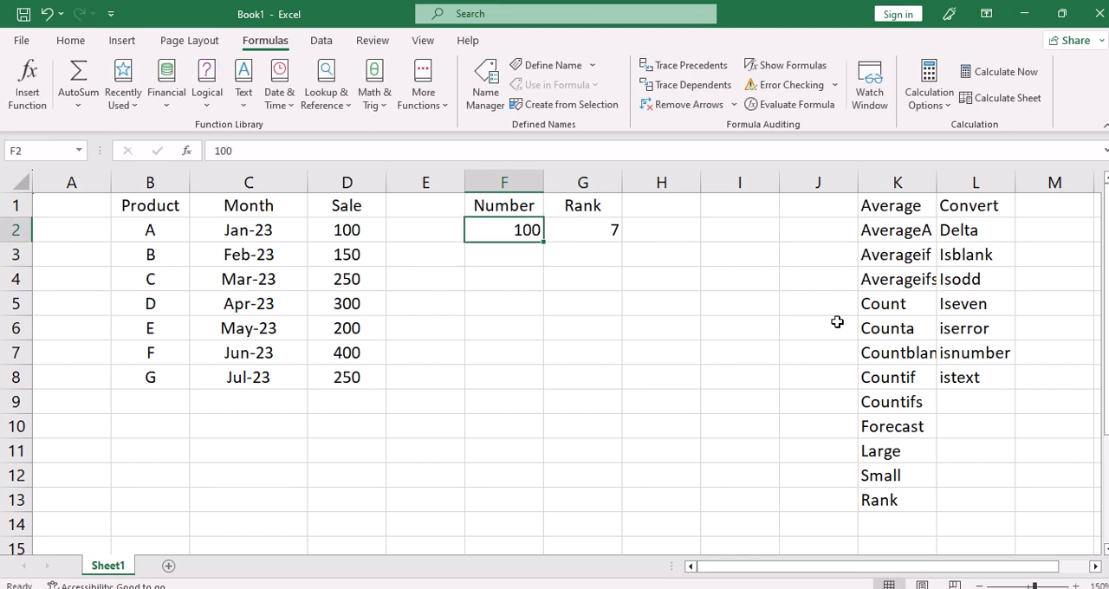
{"action": "type", "text": "400"}
{"action": "key", "text": "Return"}
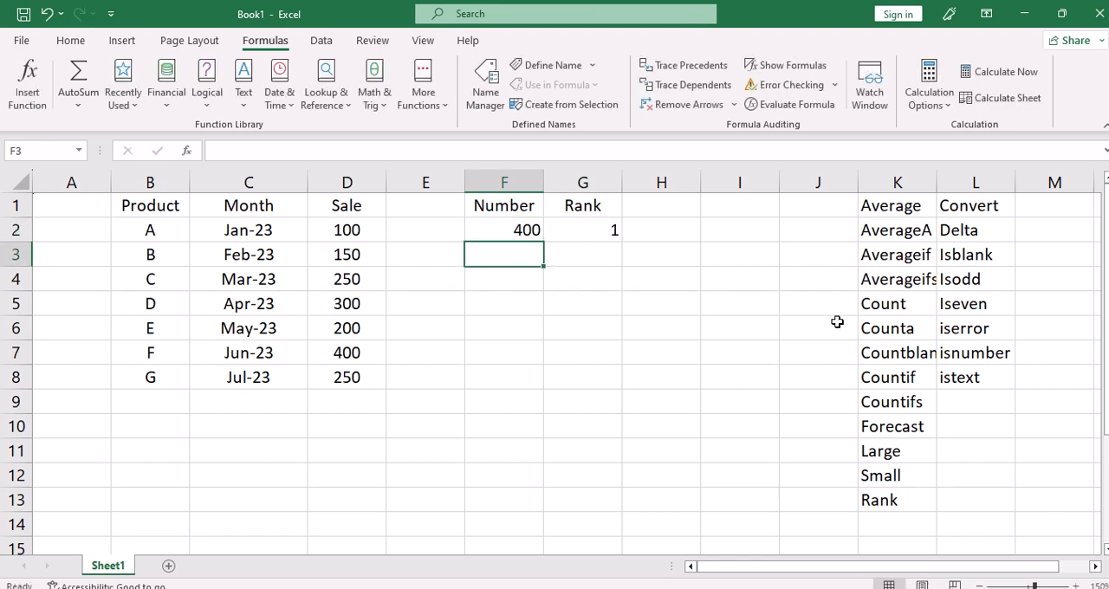
{"action": "key", "text": "Up"}
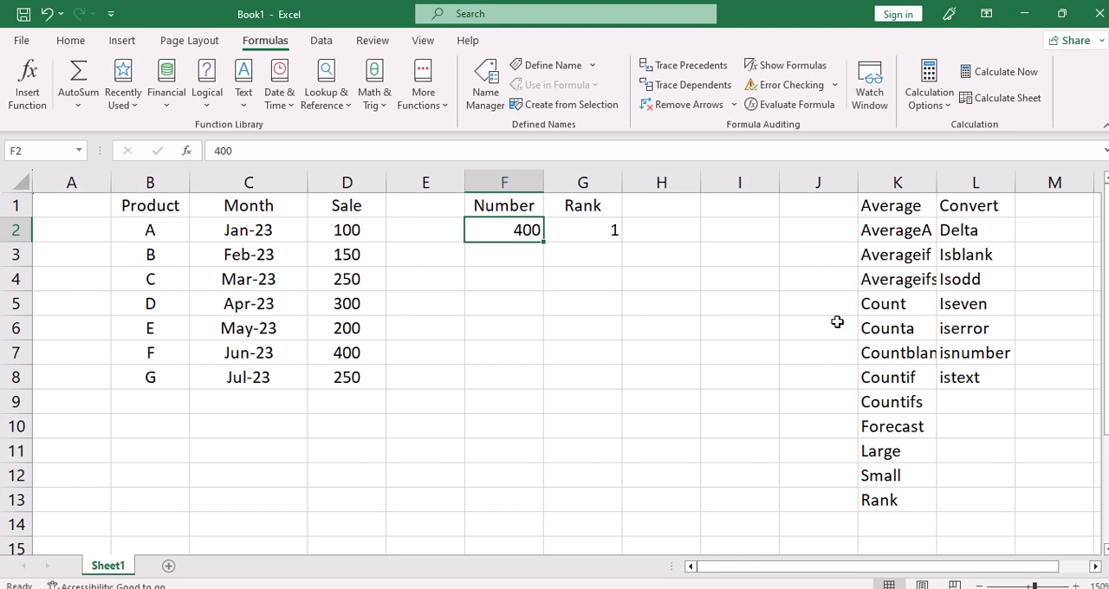
Enter 20 in cell F5 as the number to convert.
{"action": "left_click", "coordinate": [505, 318]}
{"action": "left_click", "coordinate": [492, 283]}
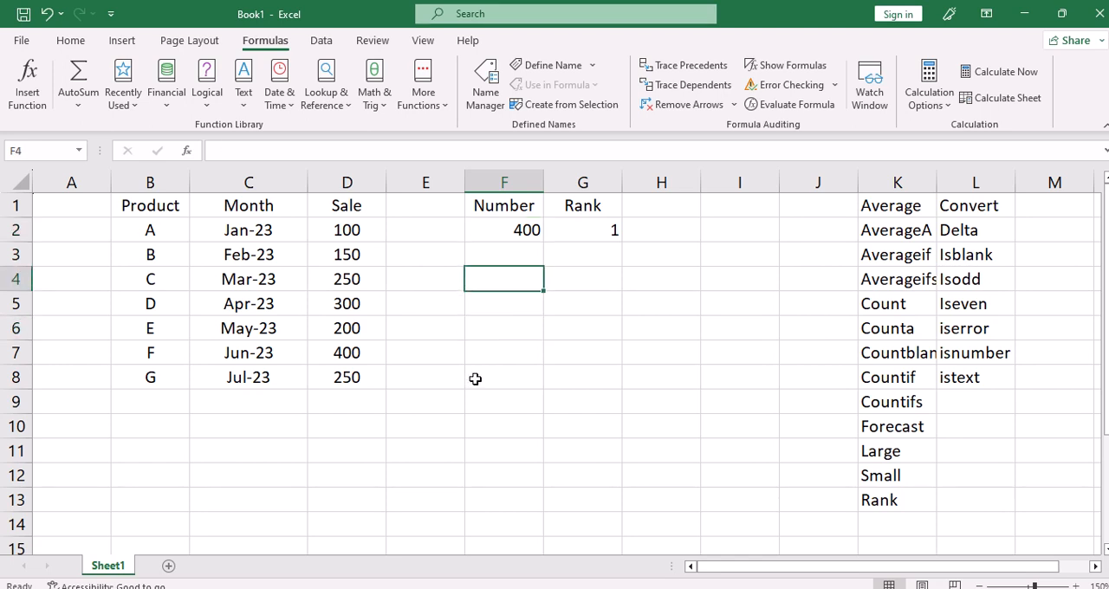
{"action": "left_click", "coordinate": [502, 312]}
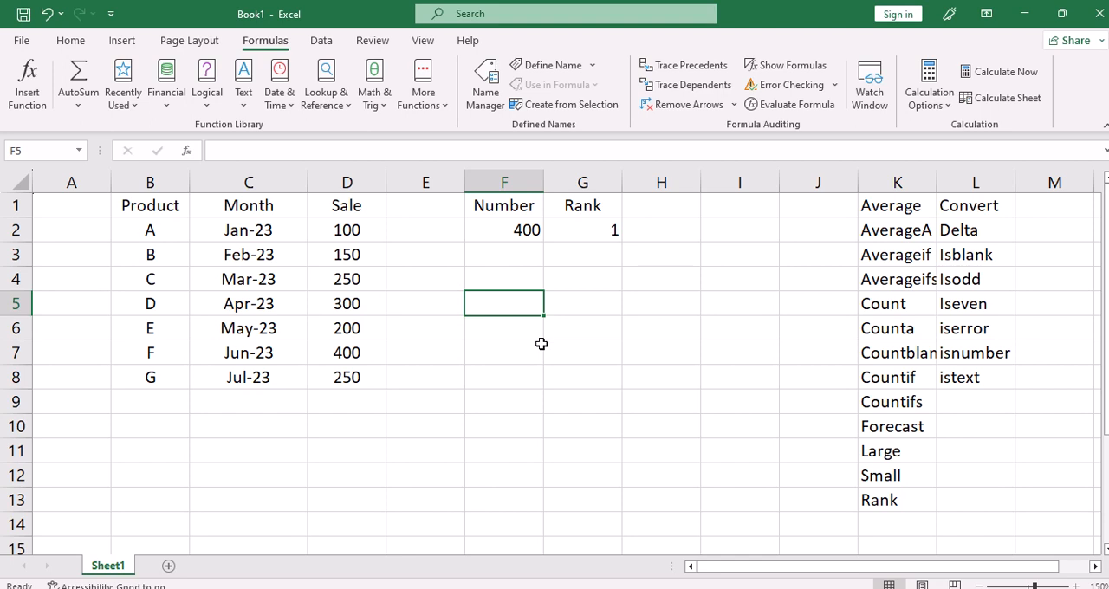
{"action": "type", "text": "20"}
{"action": "key", "text": "Tab"}
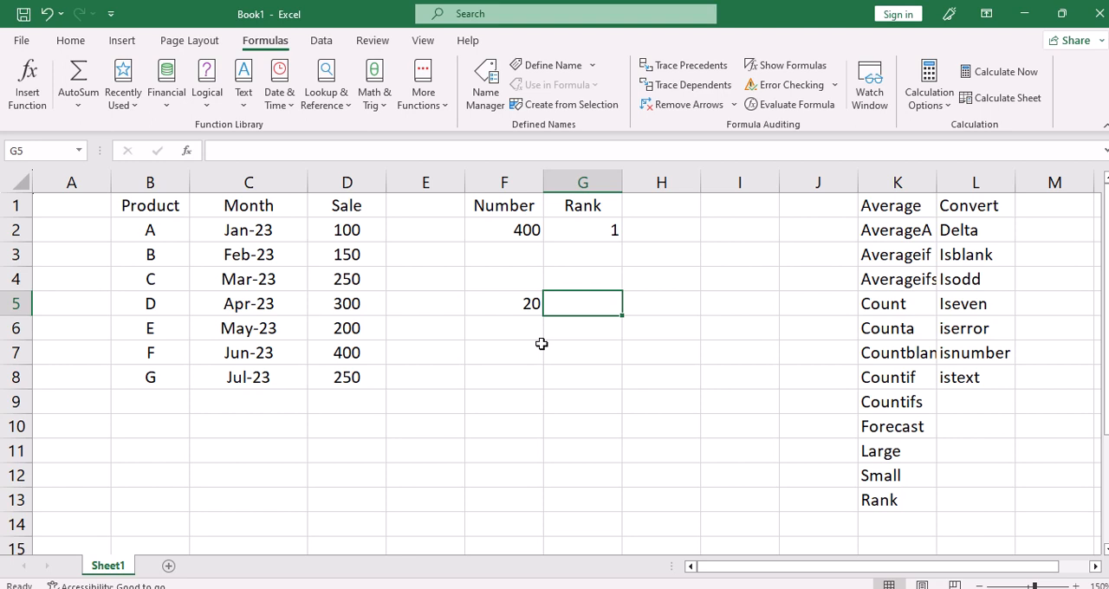
Begin a CONVERT formula in G5 with F5 as the number and look through the available source units.
{"action": "type", "text": "=co"}
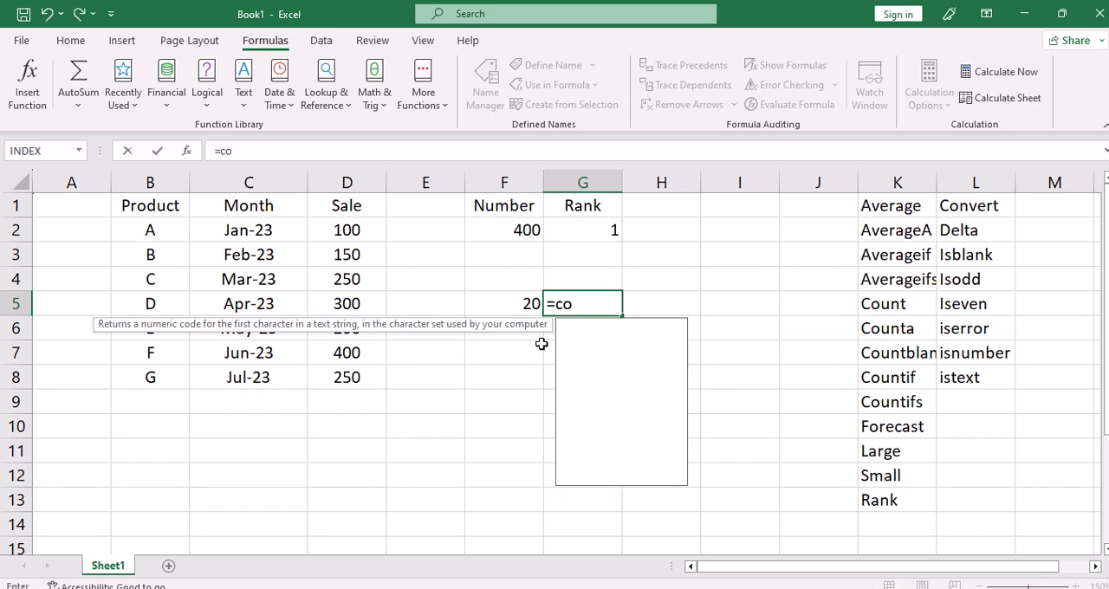
{"action": "type", "text": "nvert"}
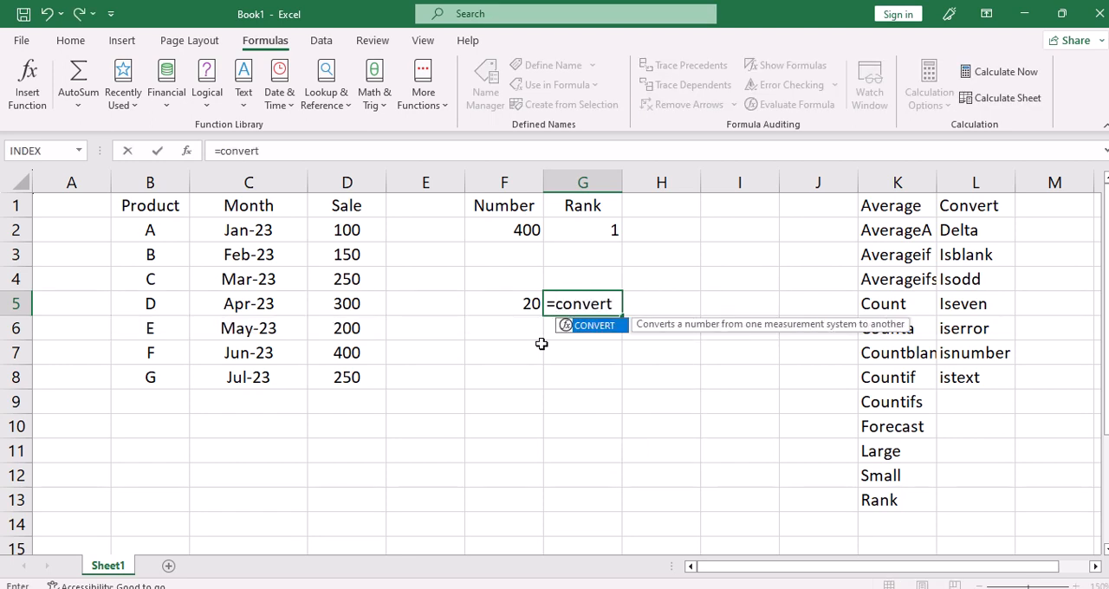
{"action": "type", "text": "("}
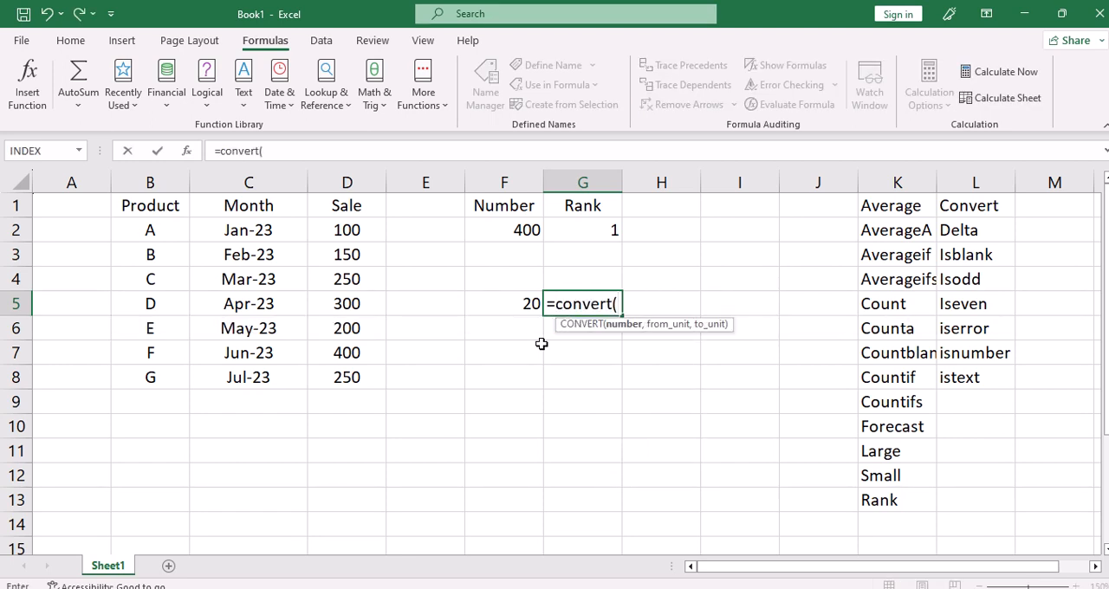
{"action": "left_click", "coordinate": [516, 318]}
{"action": "left_click", "coordinate": [502, 310]}
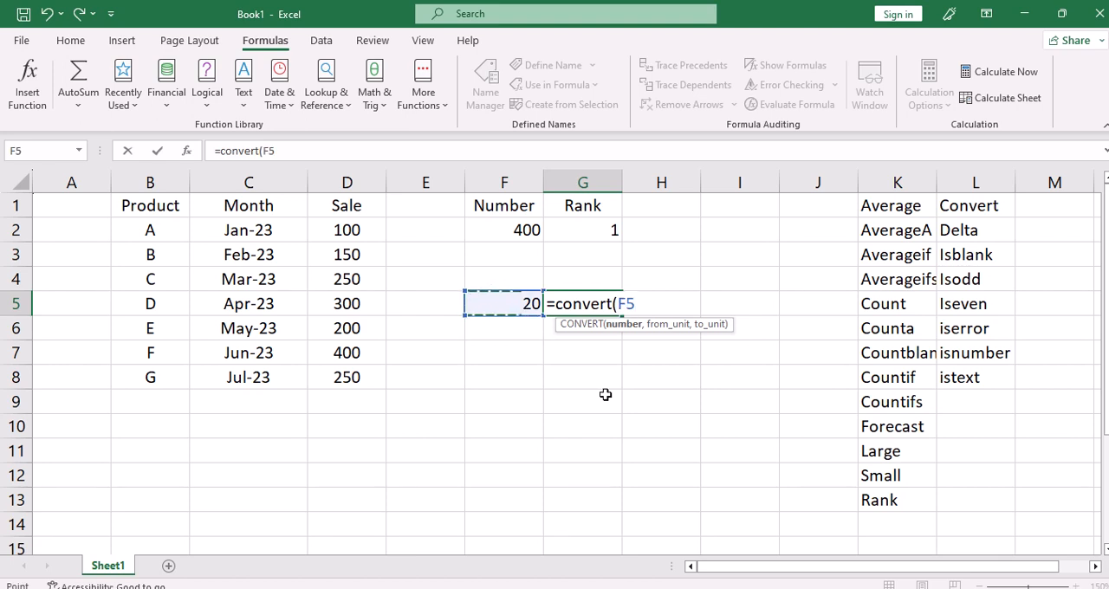
{"action": "type", "text": ","}
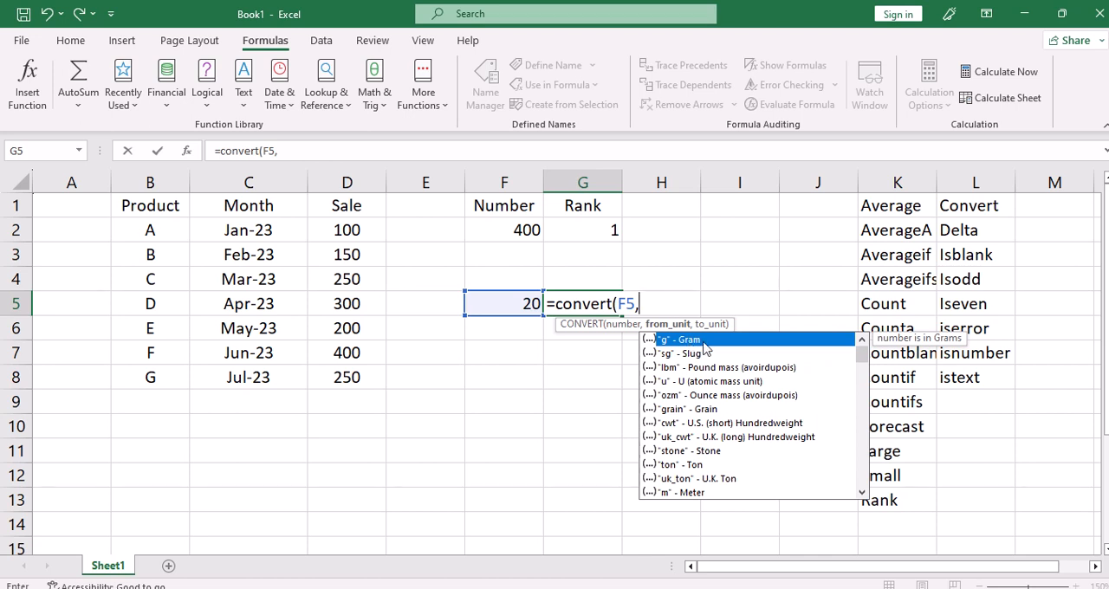
{"action": "left_click", "coordinate": [862, 492]}
{"action": "left_click", "coordinate": [862, 492]}
{"action": "left_click", "coordinate": [862, 492]}
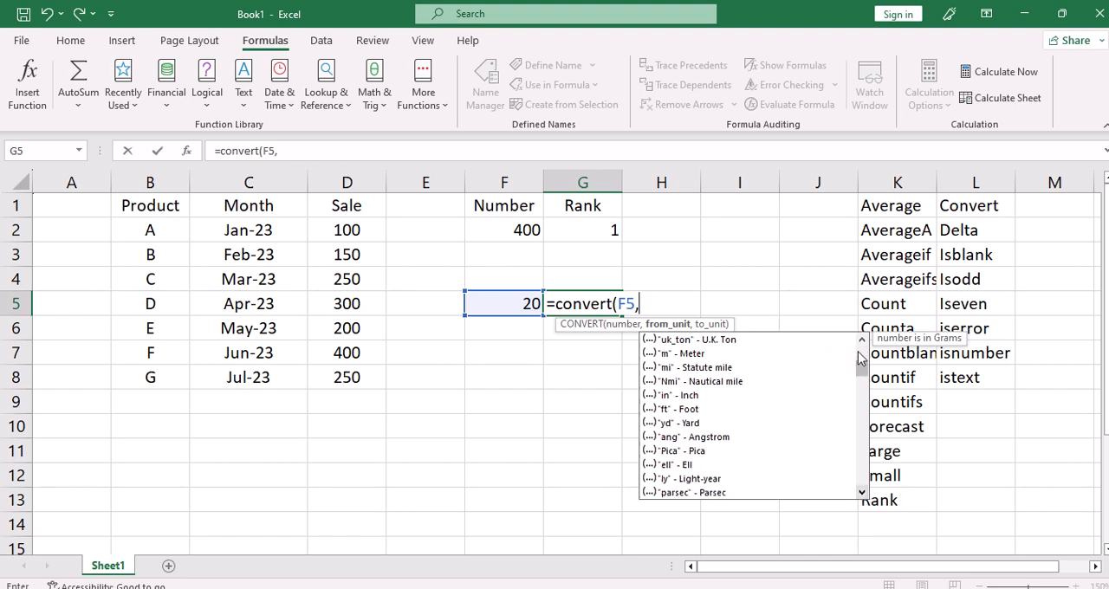
{"action": "left_click_drag", "start_coordinate": [860, 379], "coordinate": [870, 314]}
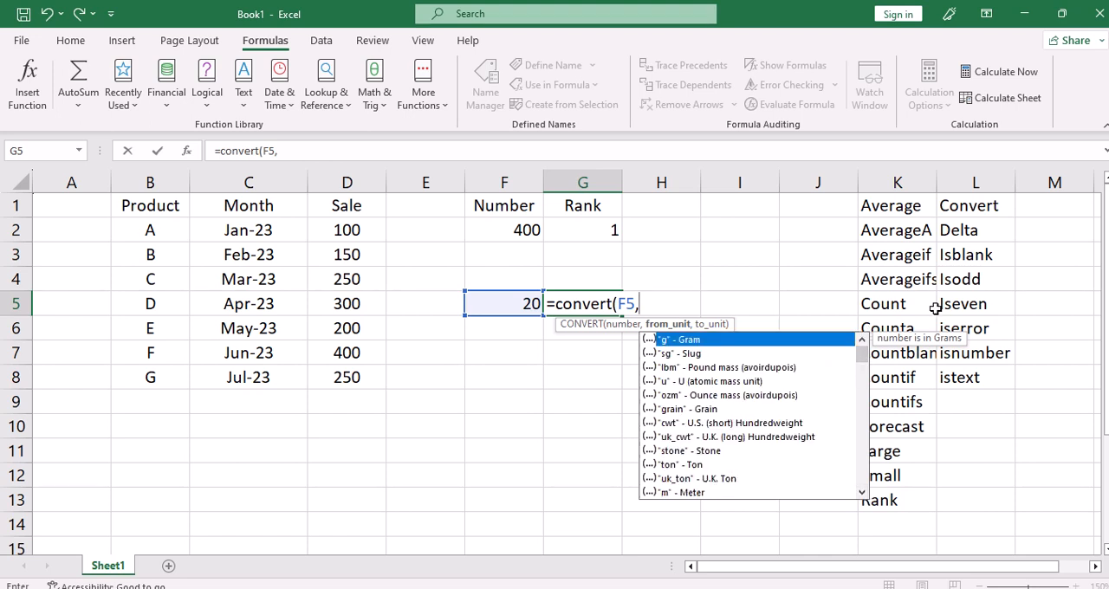
Complete the CONVERT formula in G5 with "kg" as the source unit and "g" as the target unit.
{"action": "type", "text": "\"kg\","}
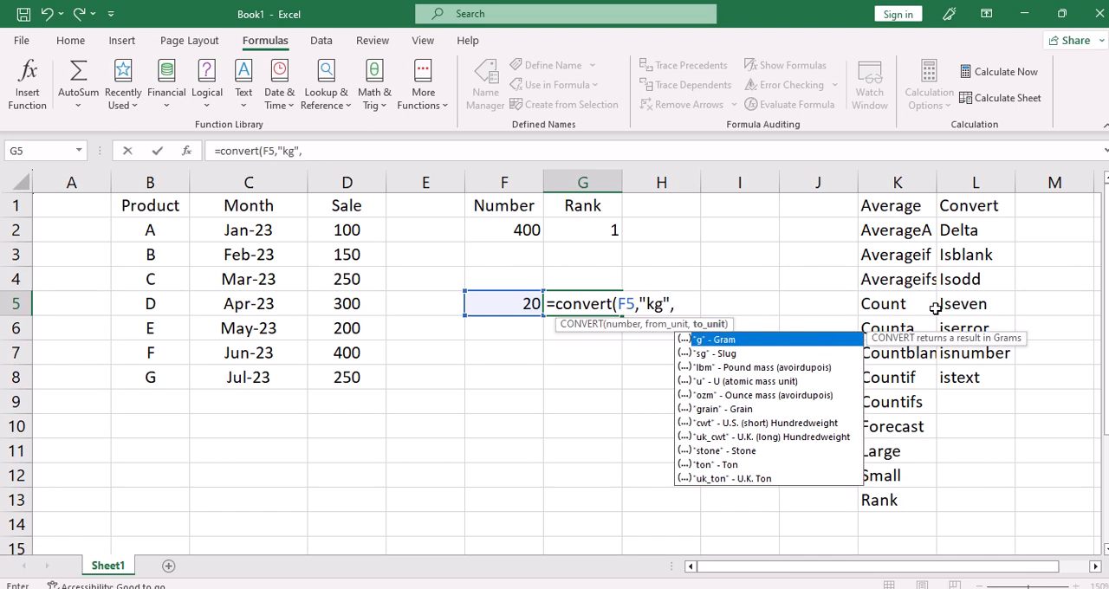
{"action": "type", "text": "\""}
{"action": "type", "text": "g\""}
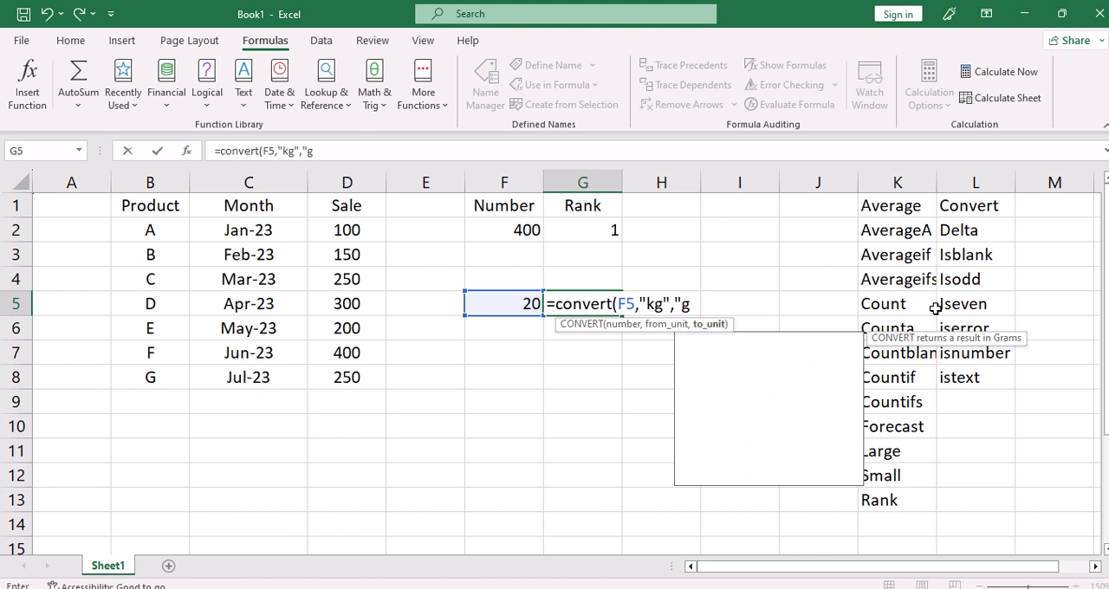
{"action": "type", "text": ")"}
{"action": "key", "text": "Return"}
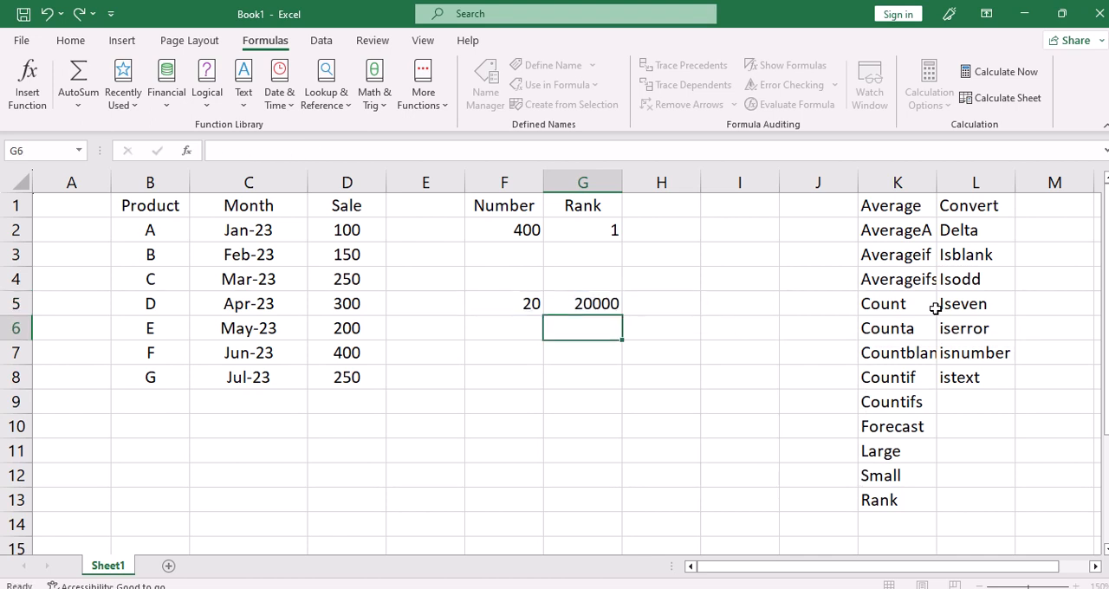
Enter a DELTA formula in H5 that compares the values in F5 and G5.
{"action": "key", "text": "Up"}
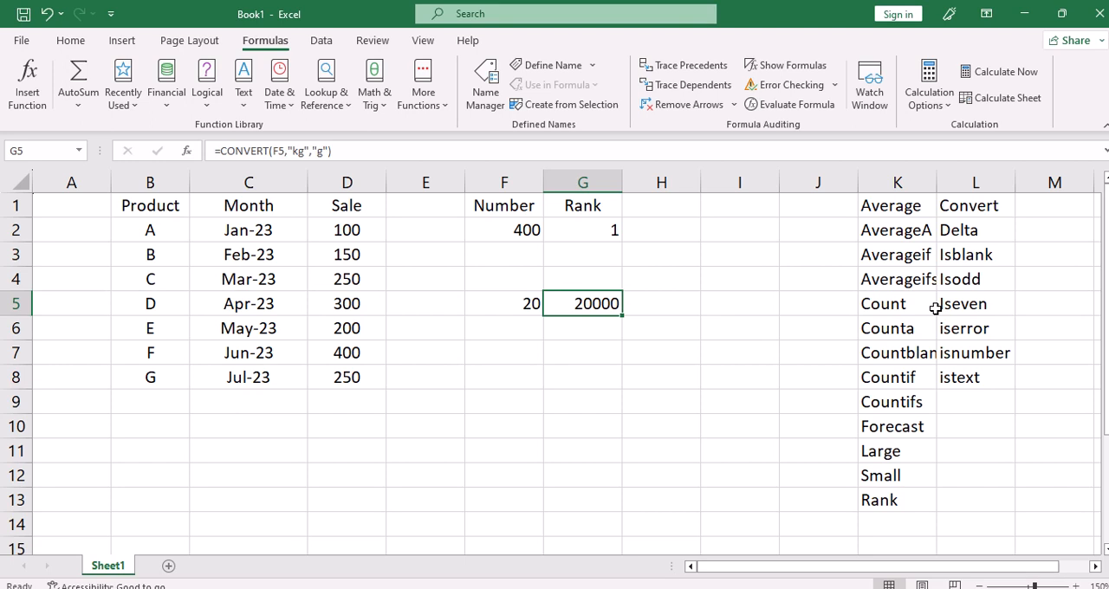
{"action": "key", "text": "Right"}
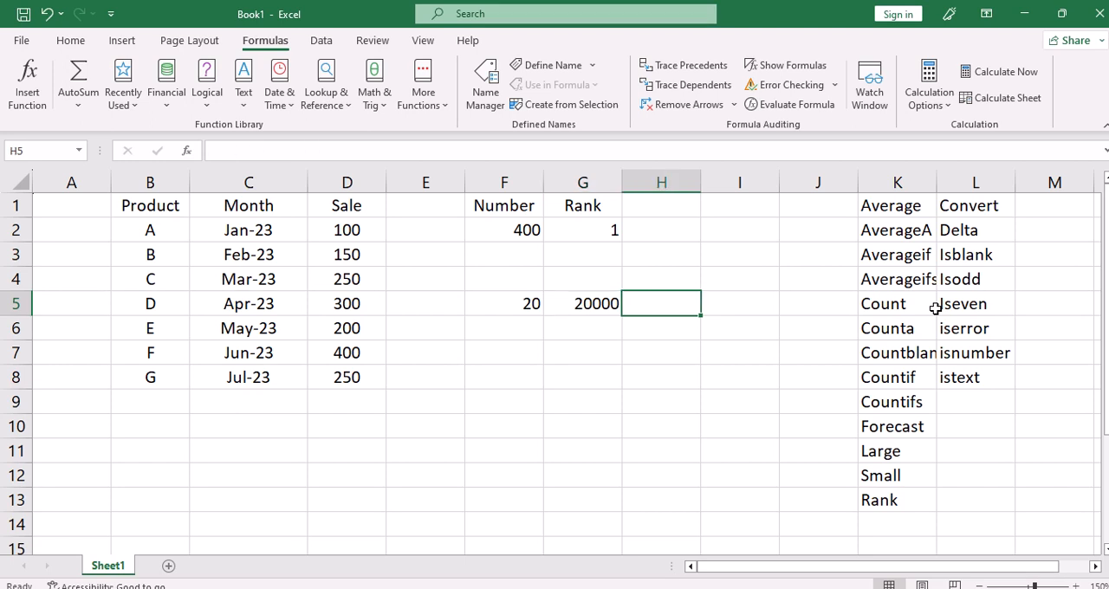
{"action": "type", "text": "=delta("}
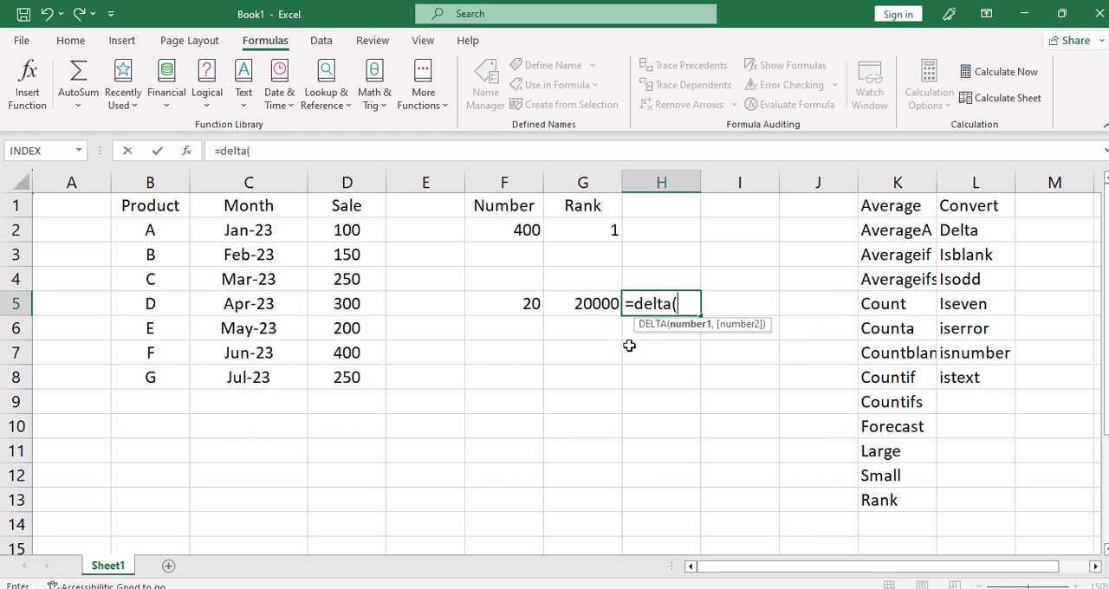
{"action": "left_click", "coordinate": [498, 306]}
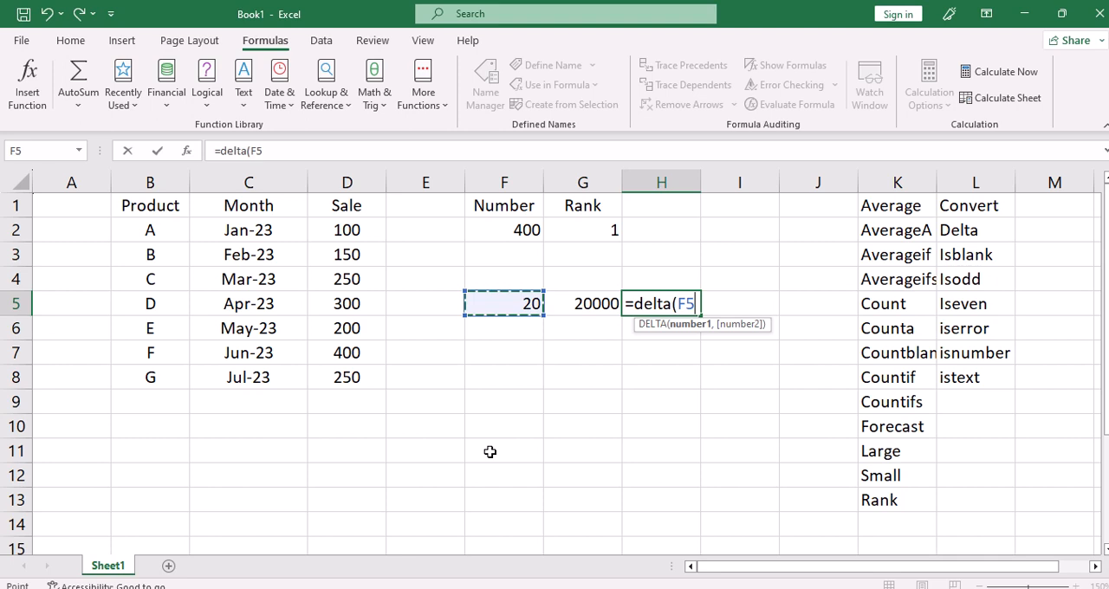
{"action": "type", "text": ","}
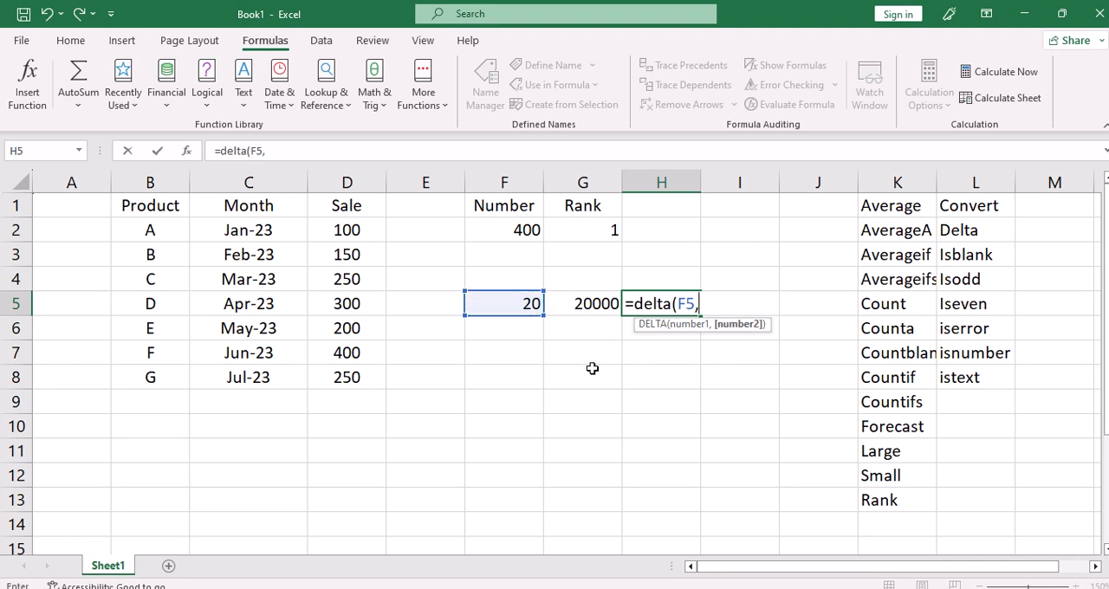
{"action": "left_click", "coordinate": [589, 306]}
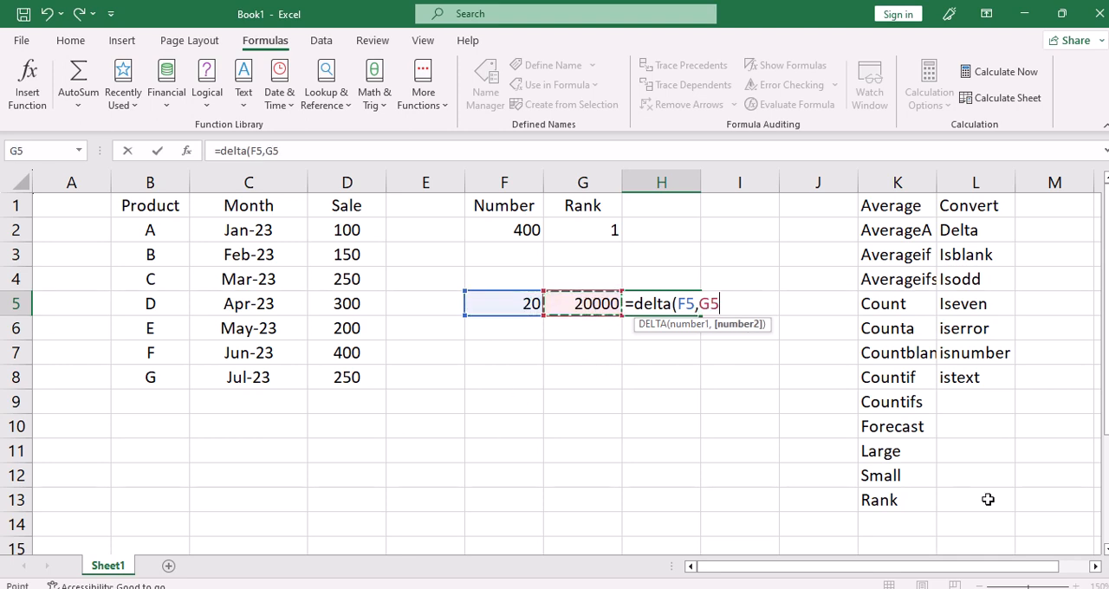
{"action": "type", "text": ")"}
{"action": "key", "text": "ctrl+Return"}
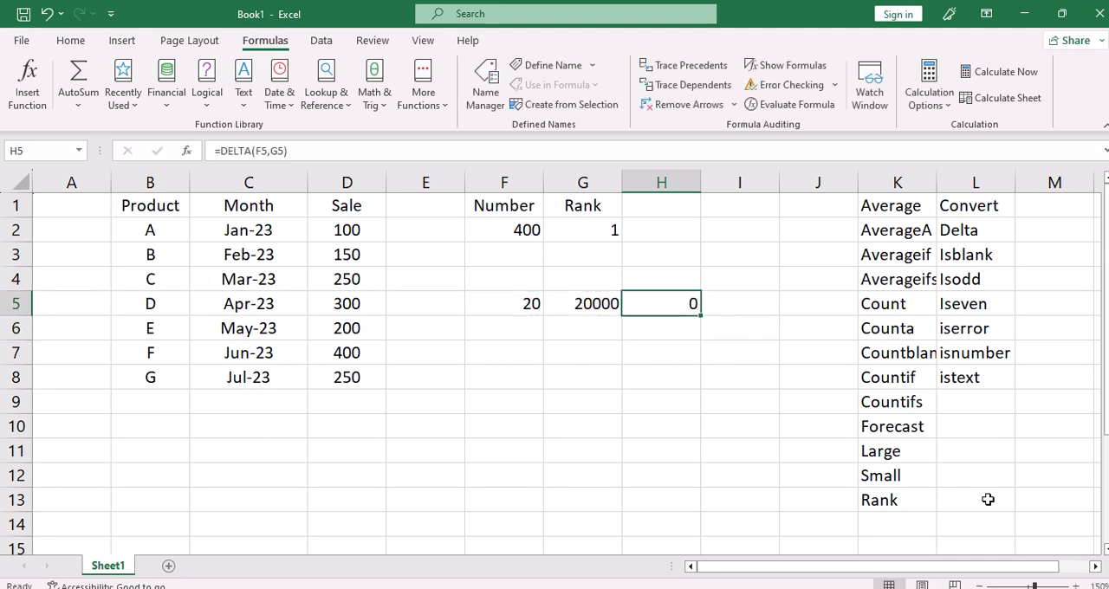
Replace the formula in G5 with the value 20 and return to the DELTA formula in H5.
{"action": "key", "text": "Left"}
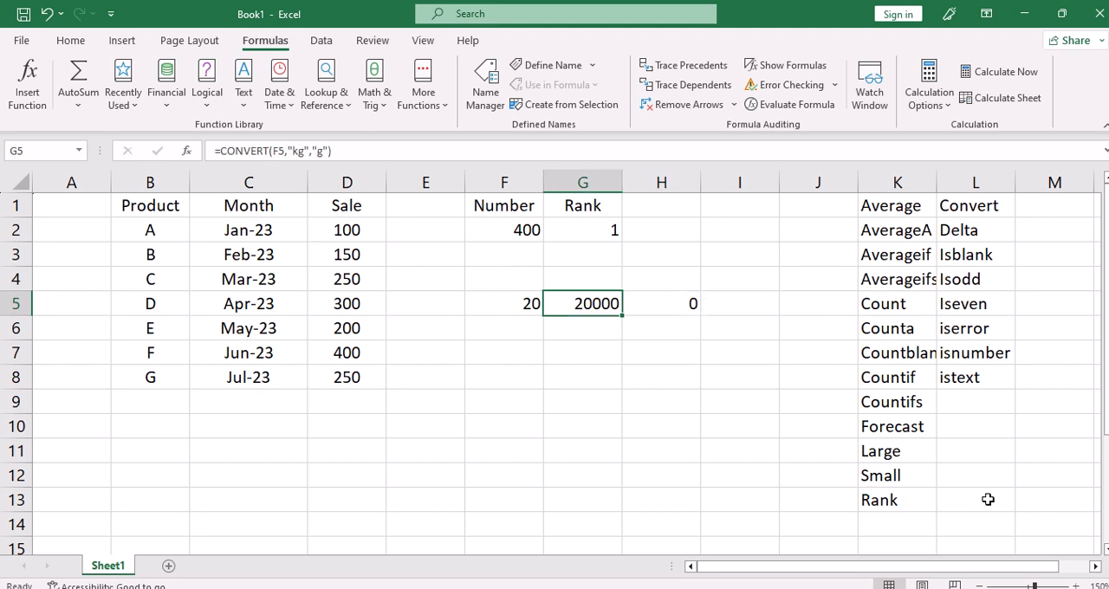
{"action": "type", "text": "20"}
{"action": "key", "text": "ctrl+Return"}
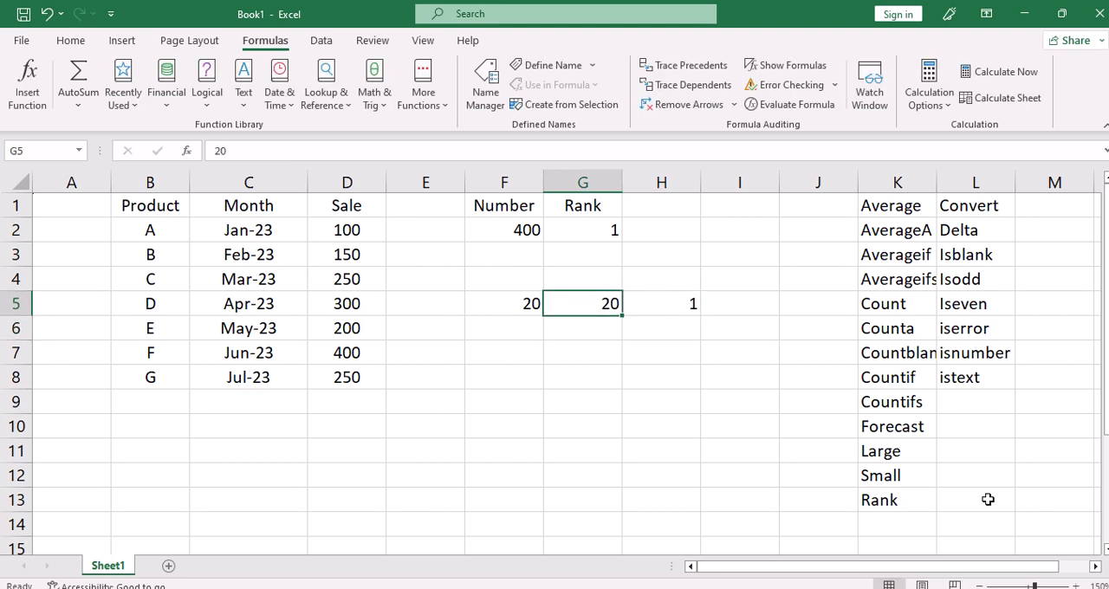
{"action": "key", "text": "Right"}
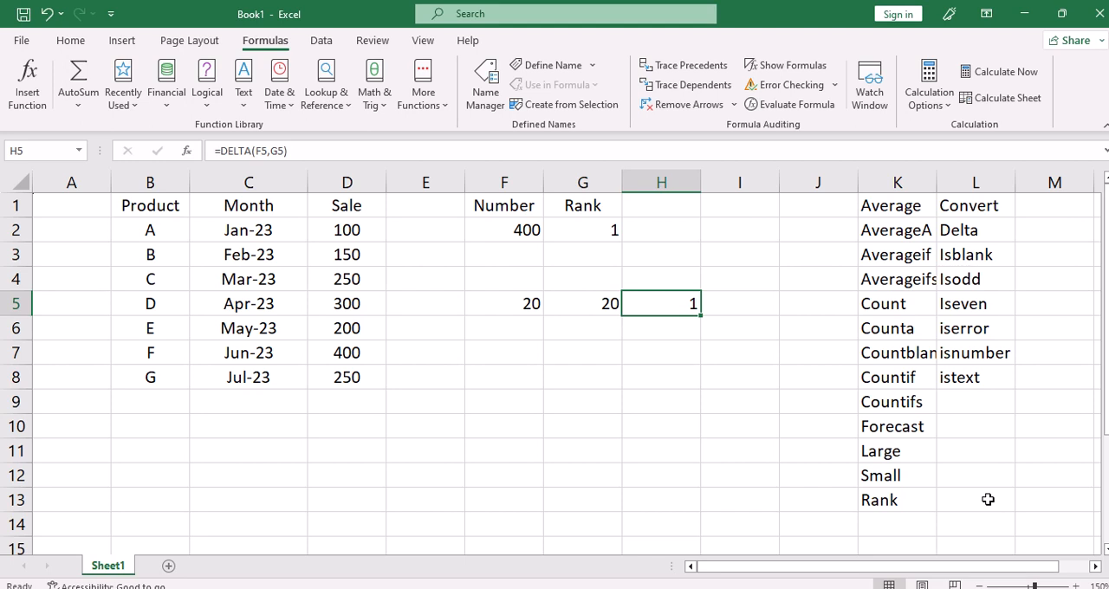
Replace the formula in H5 with an ISBLANK formula that checks cell G5.
{"action": "left_click_drag", "start_coordinate": [958, 256], "coordinate": [960, 378]}
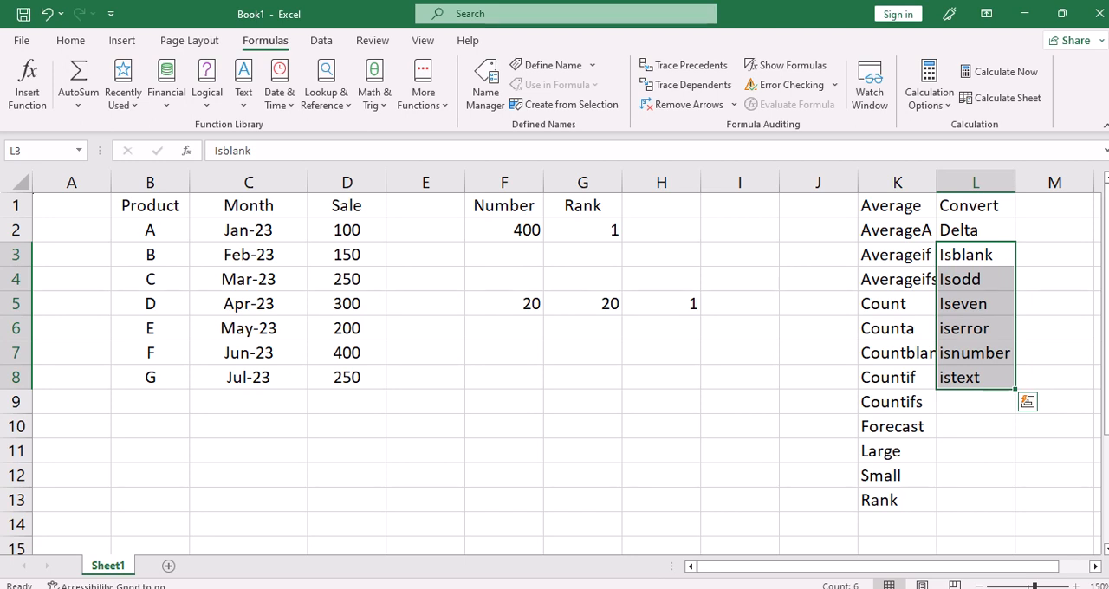
{"action": "left_click", "coordinate": [673, 310]}
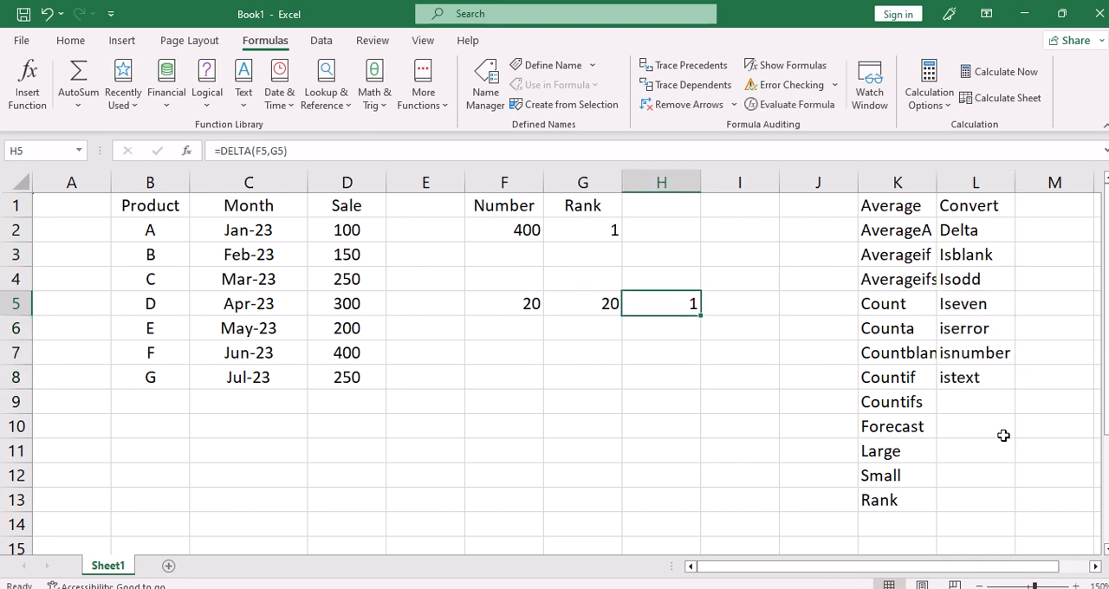
{"action": "type", "text": "=i"}
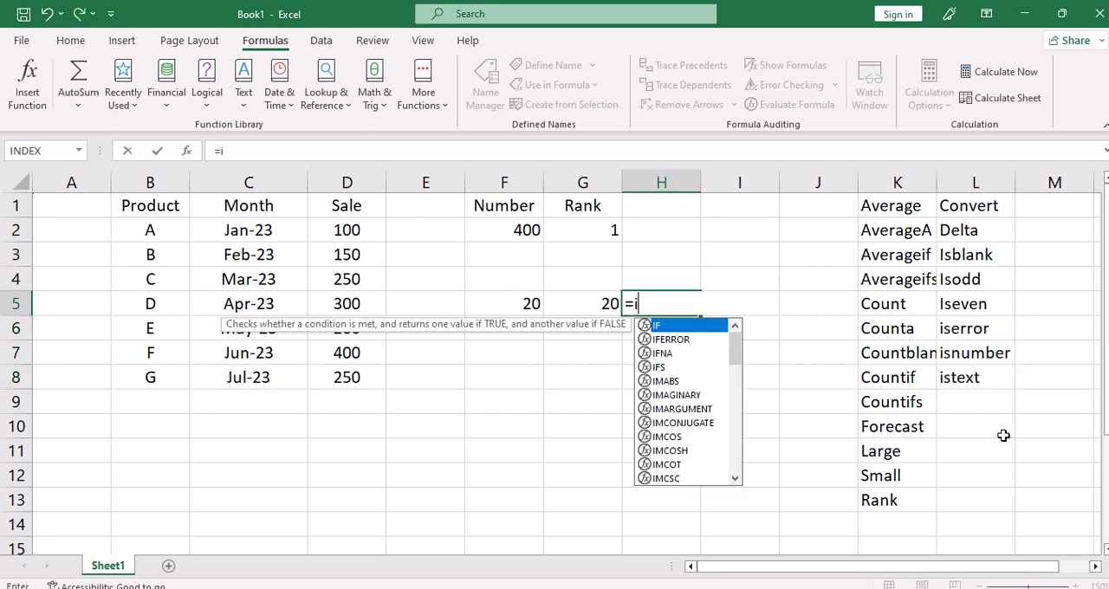
{"action": "type", "text": "sbla"}
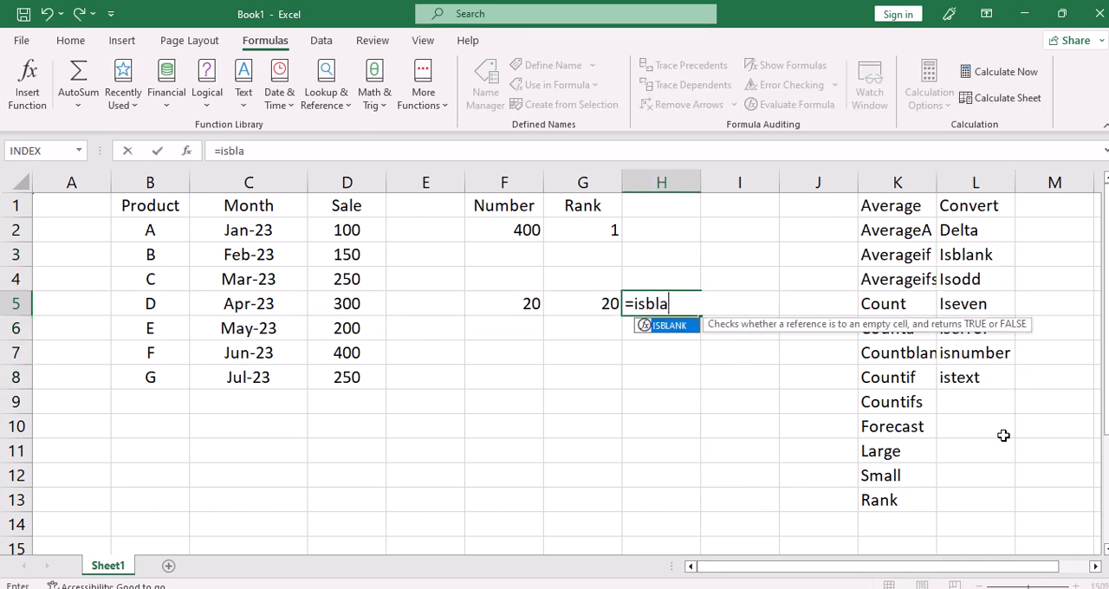
{"action": "type", "text": "nk("}
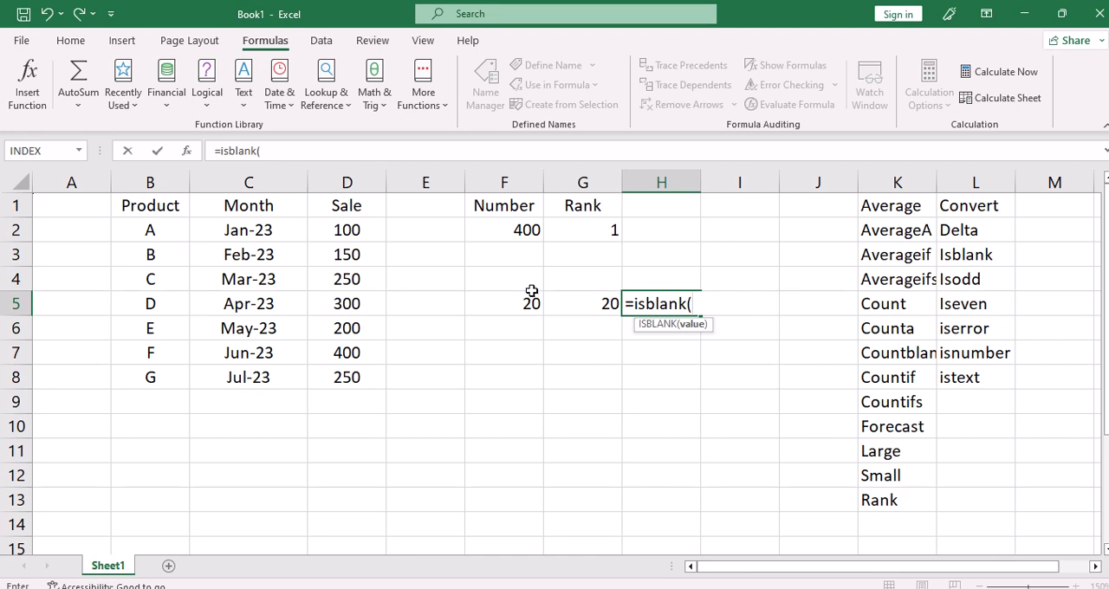
{"action": "left_click", "coordinate": [577, 303]}
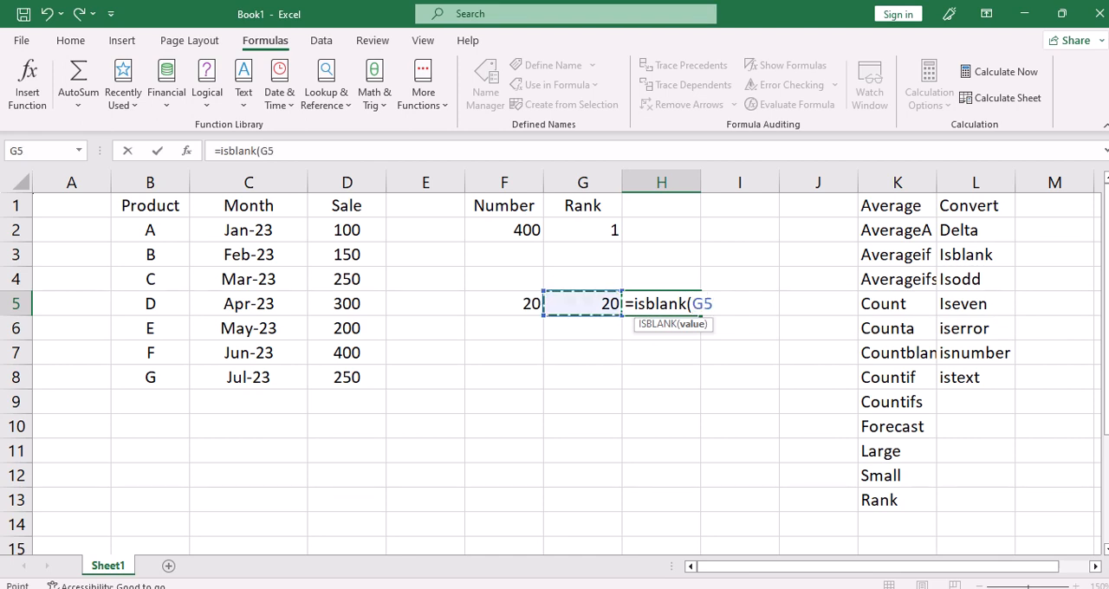
{"action": "key", "text": "Return"}
{"action": "key", "text": "Up"}
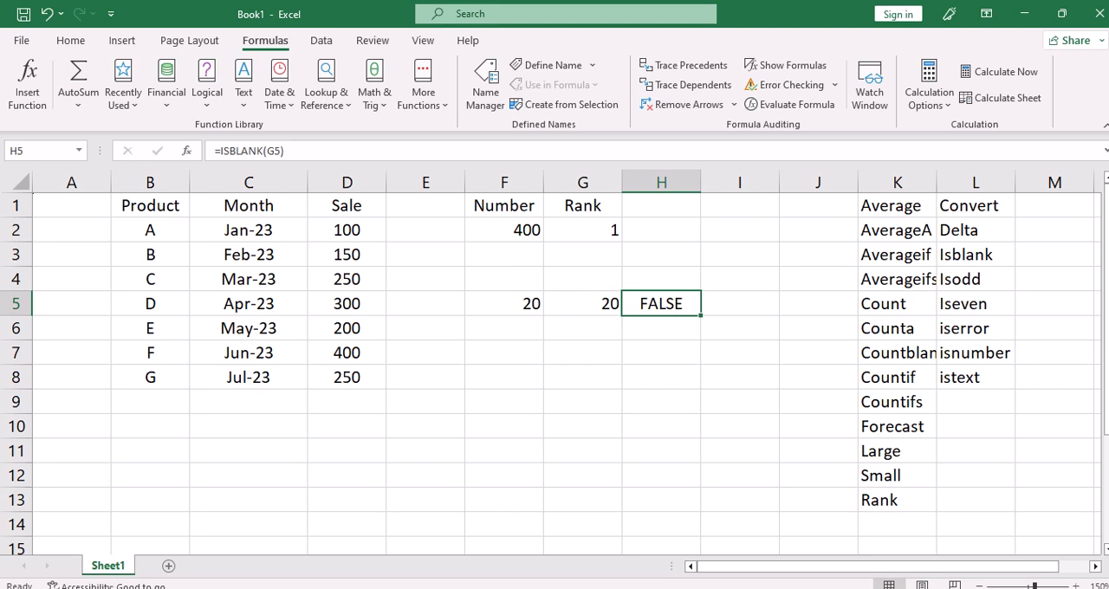
Clear the contents of G5 to test the ISBLANK formula, then return to H5.
{"action": "key", "text": "Left"}
{"action": "key", "text": "Delete"}
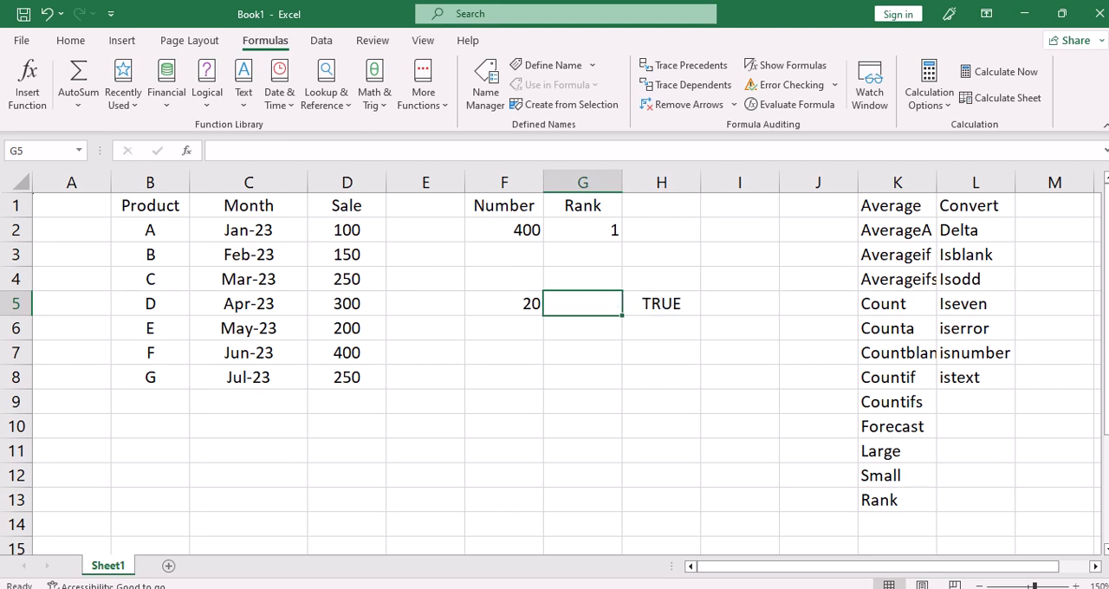
{"action": "key", "text": "Right"}
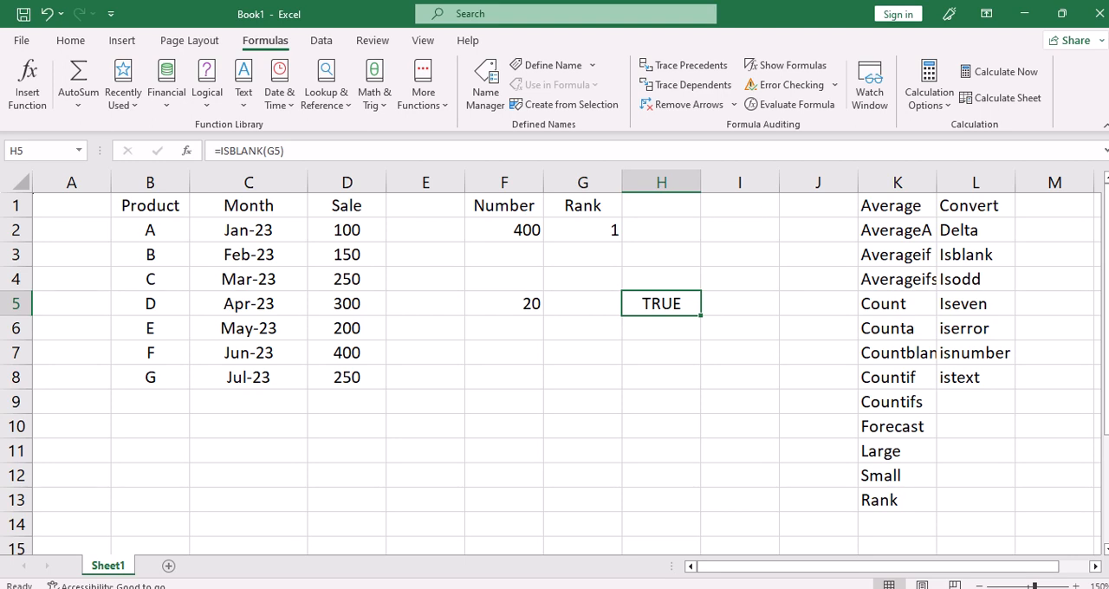
Edit the formula in H5 to use ISEVEN instead of ISBLANK, keeping G5 as its argument.
{"action": "key", "text": "F2"}
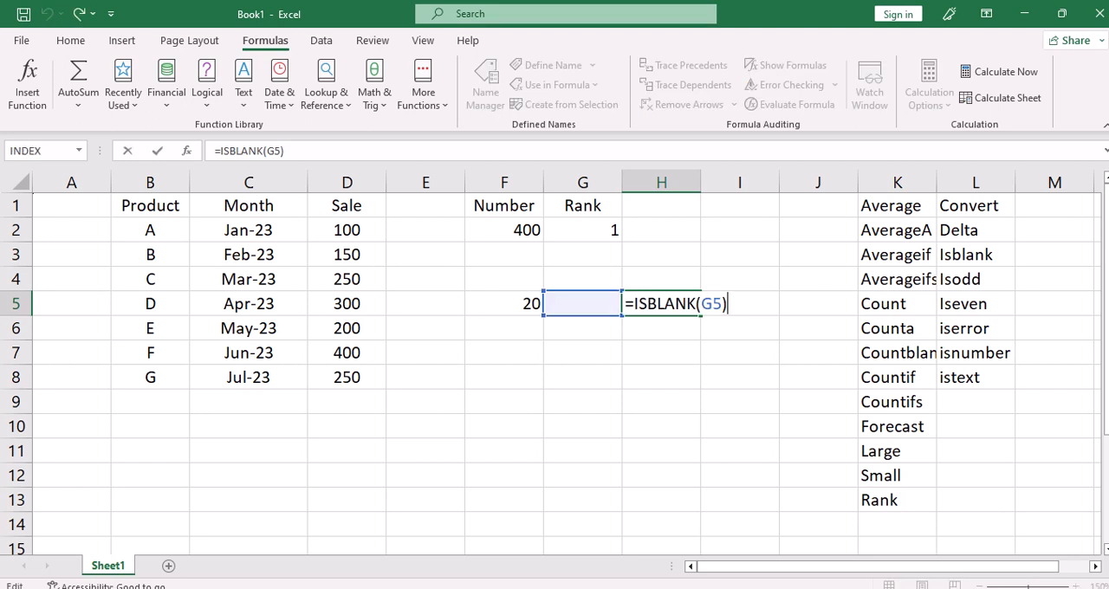
{"action": "key", "text": "BackSpace"}
{"action": "key", "text": "BackSpace"}
{"action": "key", "text": "BackSpace"}
{"action": "key", "text": "BackSpace"}
{"action": "key", "text": "BackSpace"}
{"action": "key", "text": "BackSpace"}
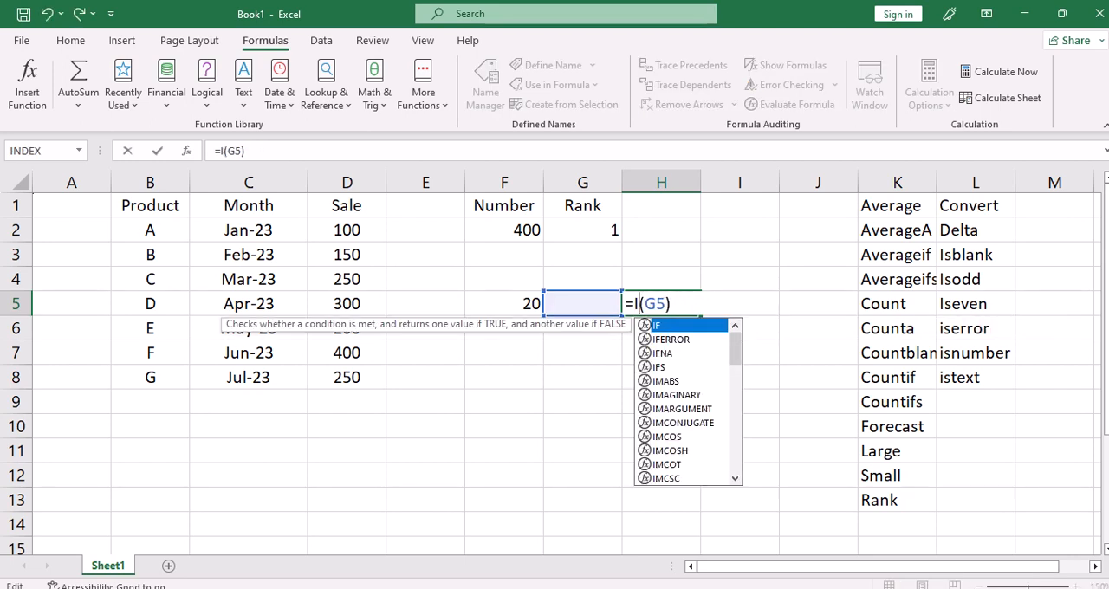
{"action": "type", "text": "seven"}
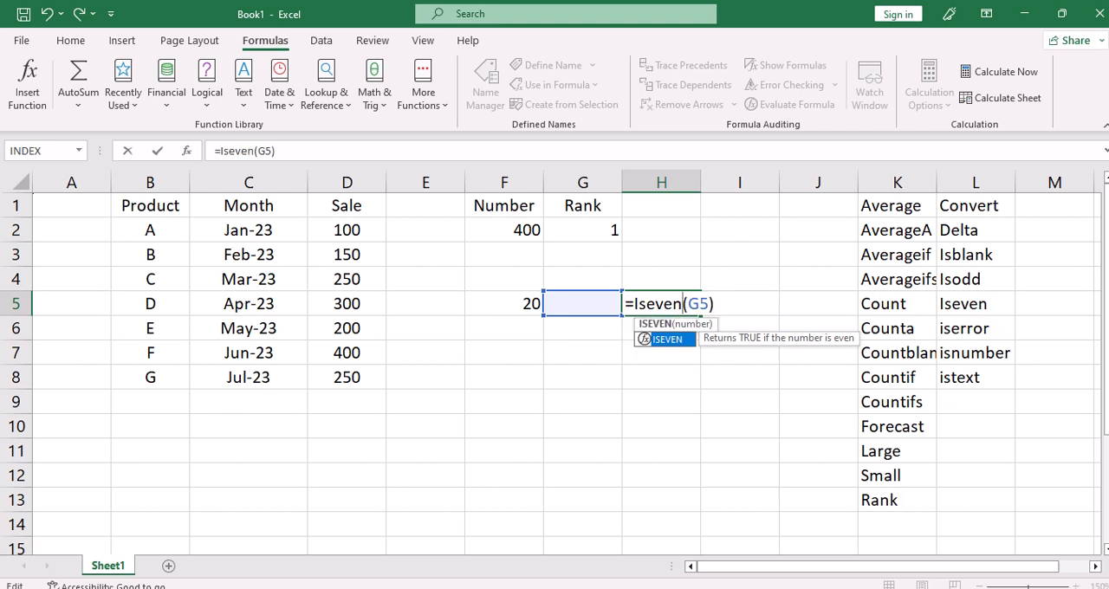
{"action": "key", "text": "ctrl+Return"}
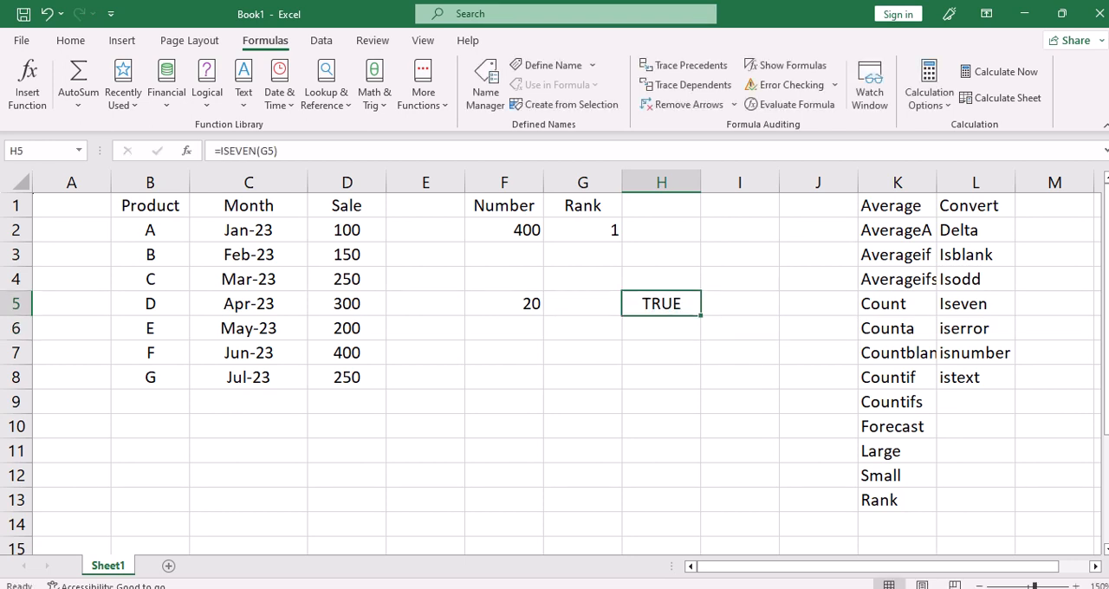
Enter 3 in G5 to test the ISEVEN formula and reselect H5.
{"action": "left_click", "coordinate": [582, 304]}
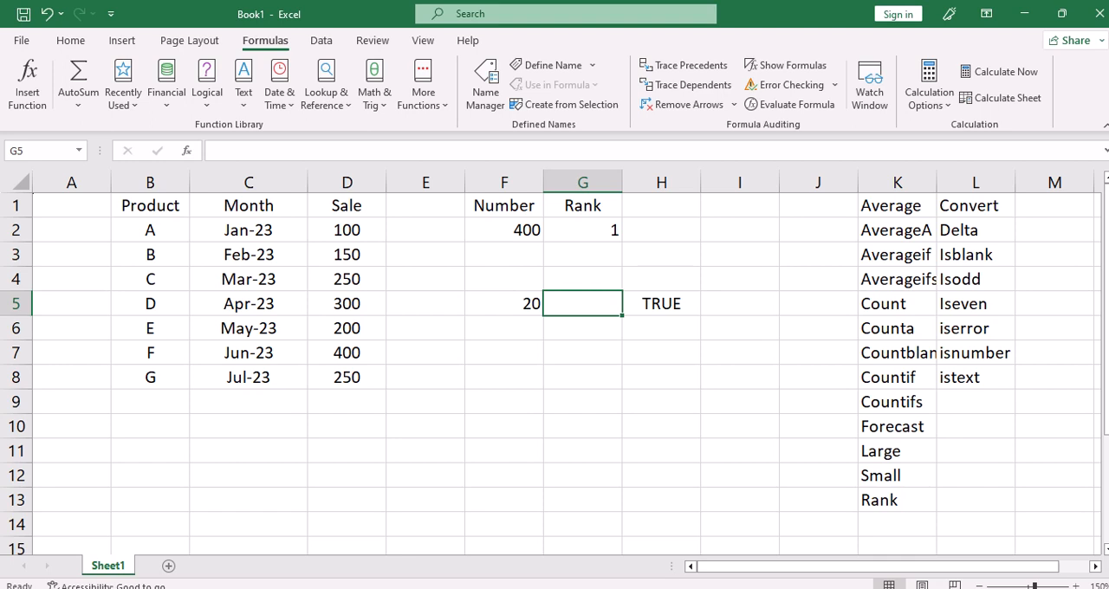
{"action": "type", "text": "3"}
{"action": "key", "text": "Return"}
{"action": "key", "text": "Up"}
{"action": "key", "text": "Right"}
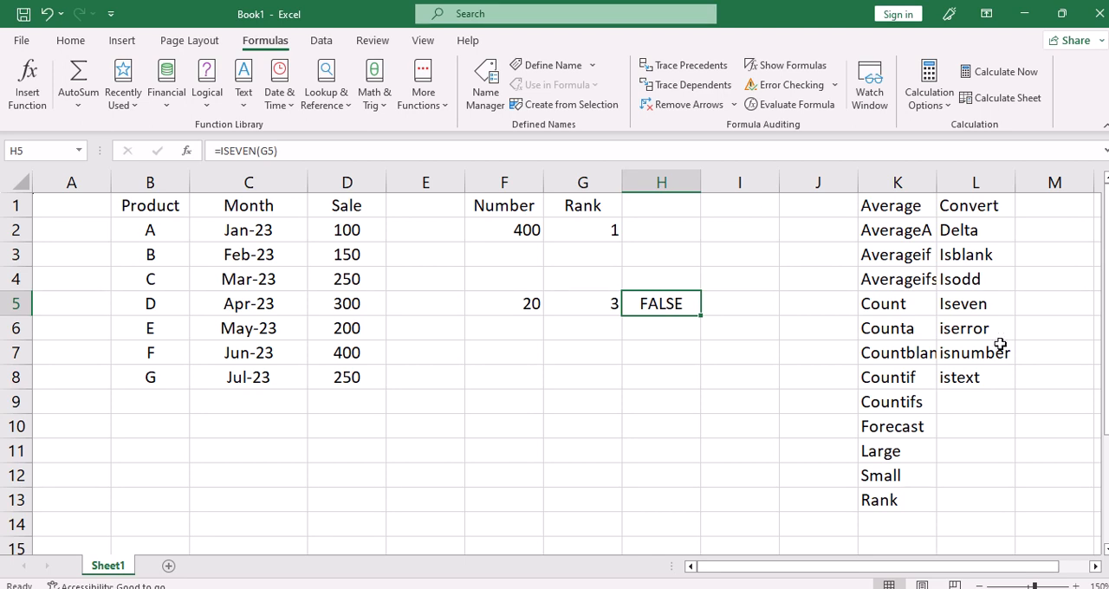
{"action": "left_click", "coordinate": [973, 379]}
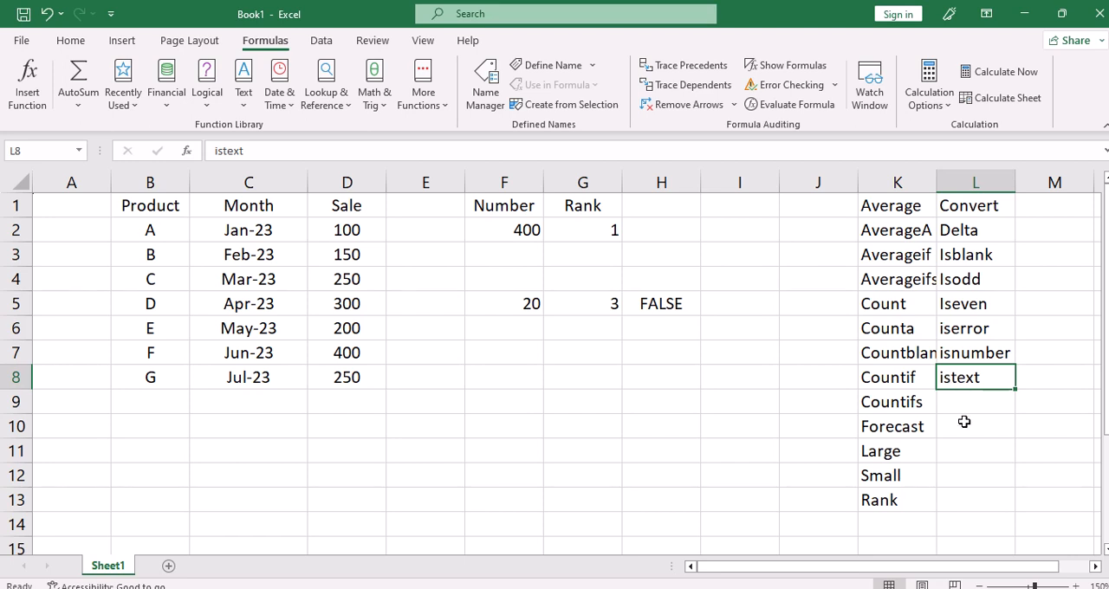
{"action": "left_click", "coordinate": [974, 349]}
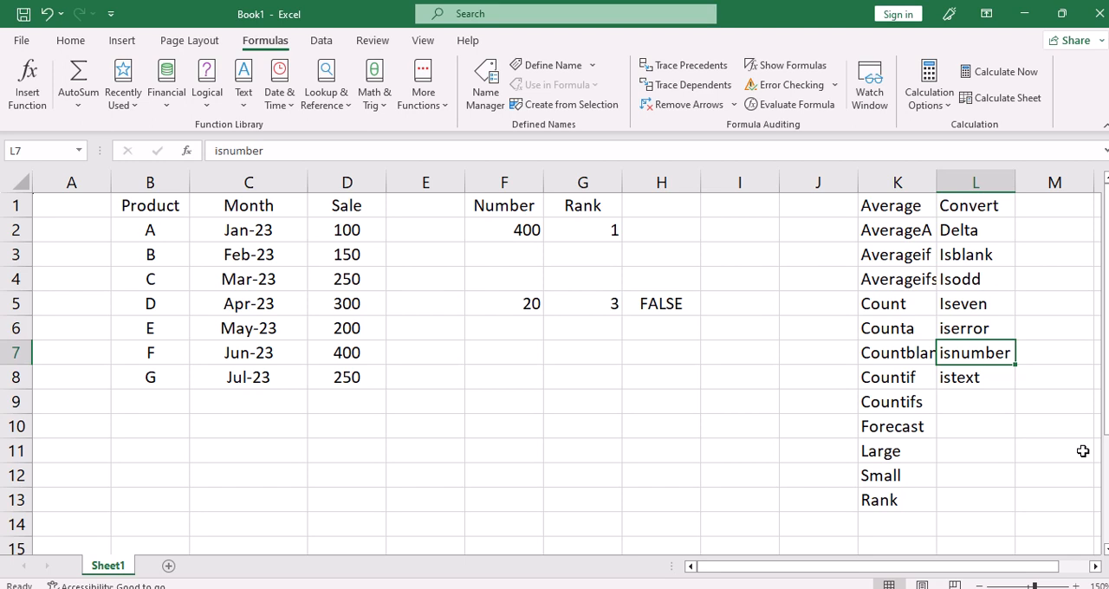
{"action": "key", "text": "Up"}
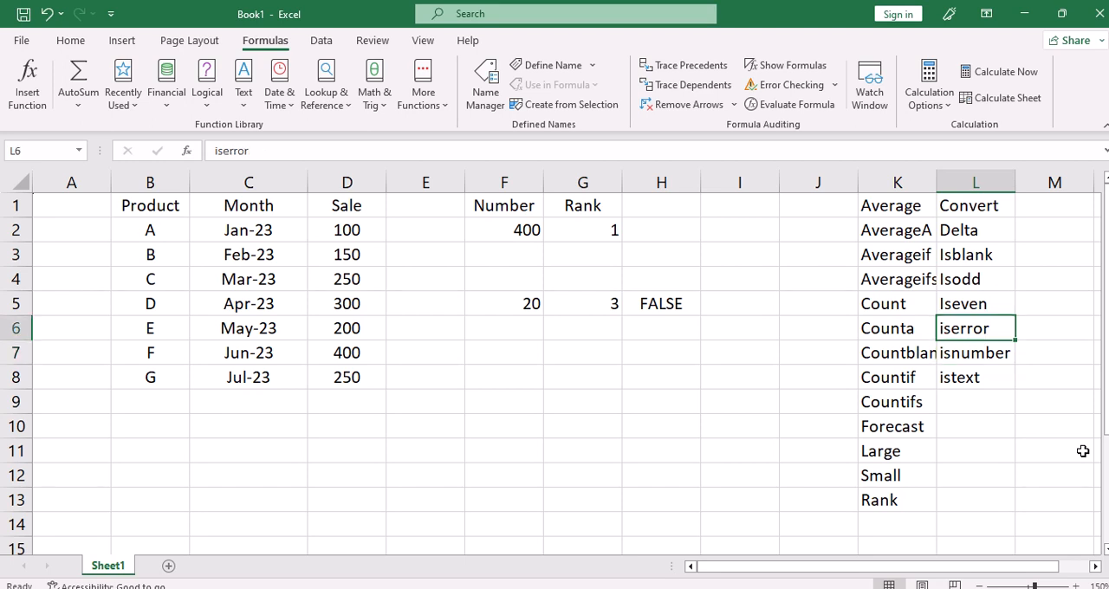